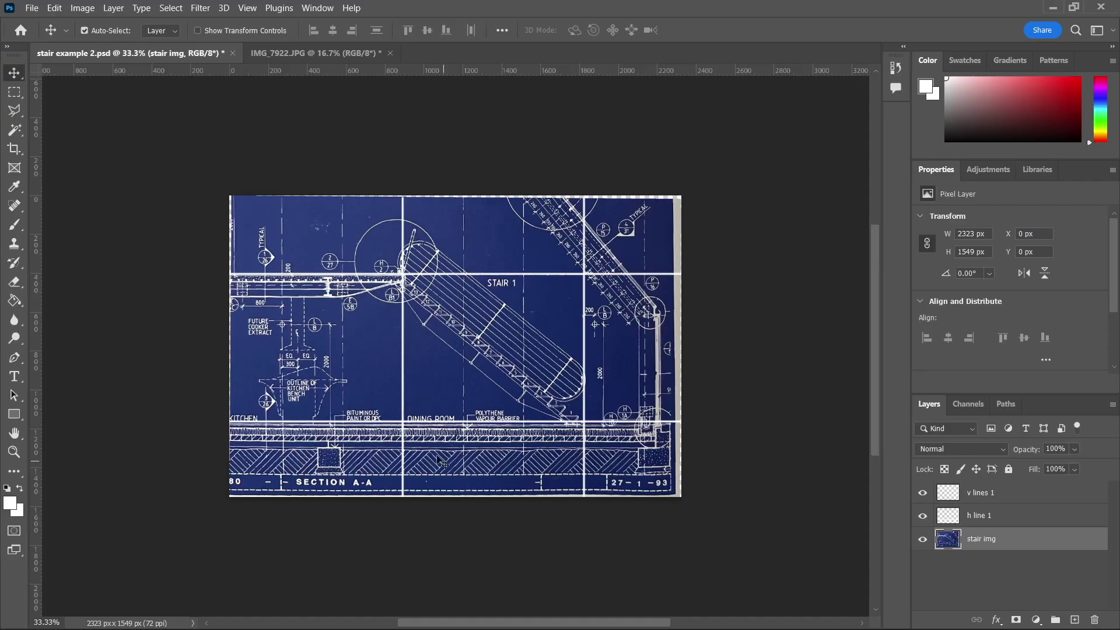
Step: Switch to the IMG_7922.JPG document and convert its Background into a regular layer named "stair image"
click(295, 55)
click(32, 8)
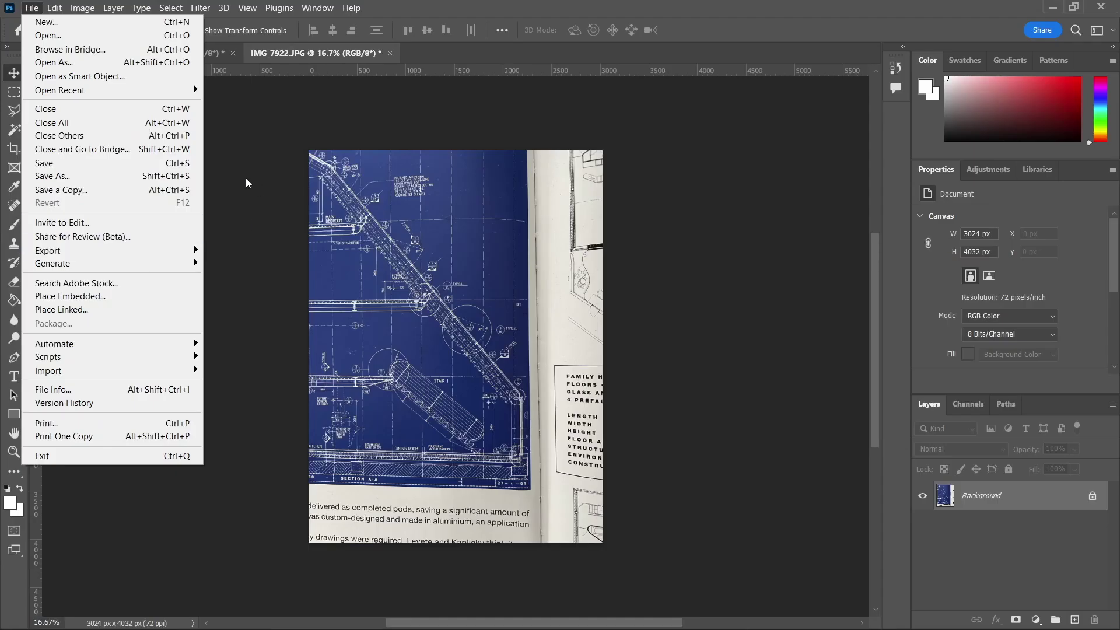
click(246, 179)
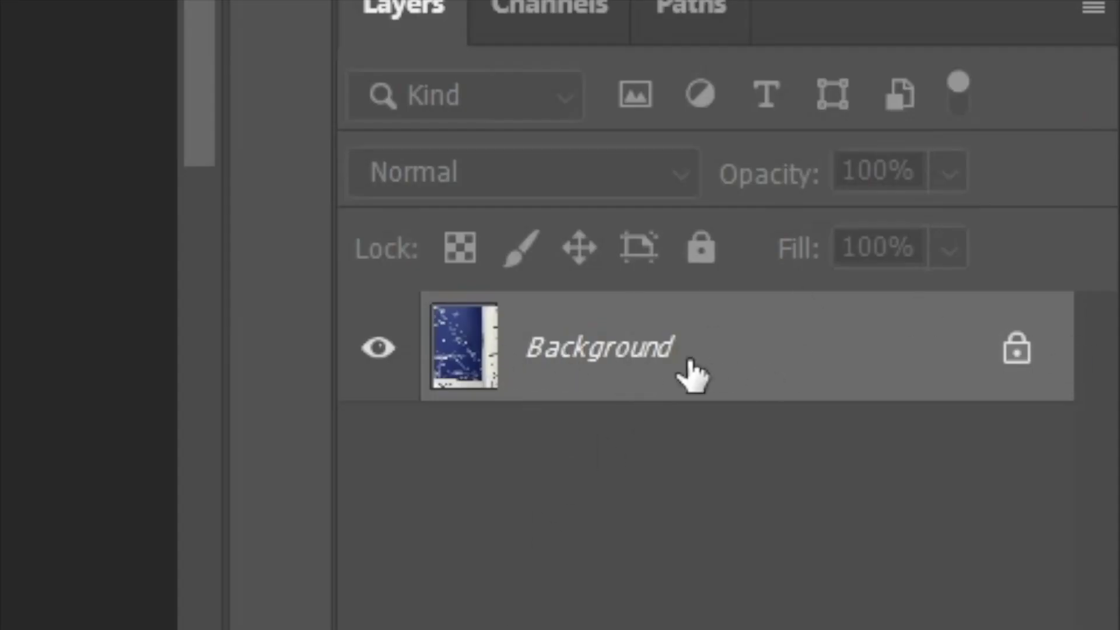
double_click(664, 358)
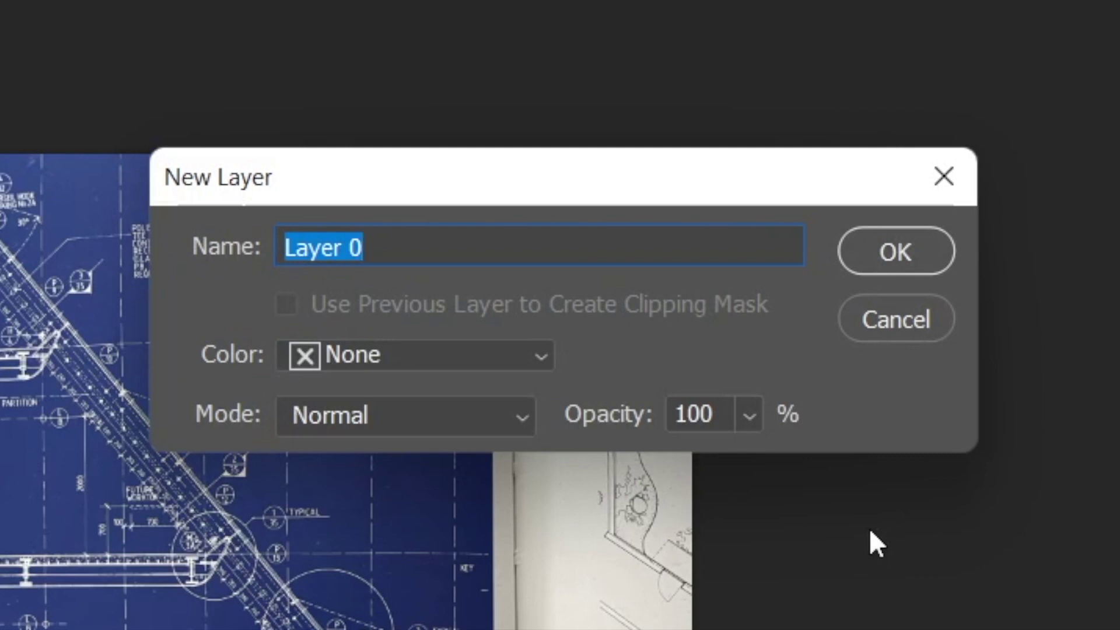
text(stair image)
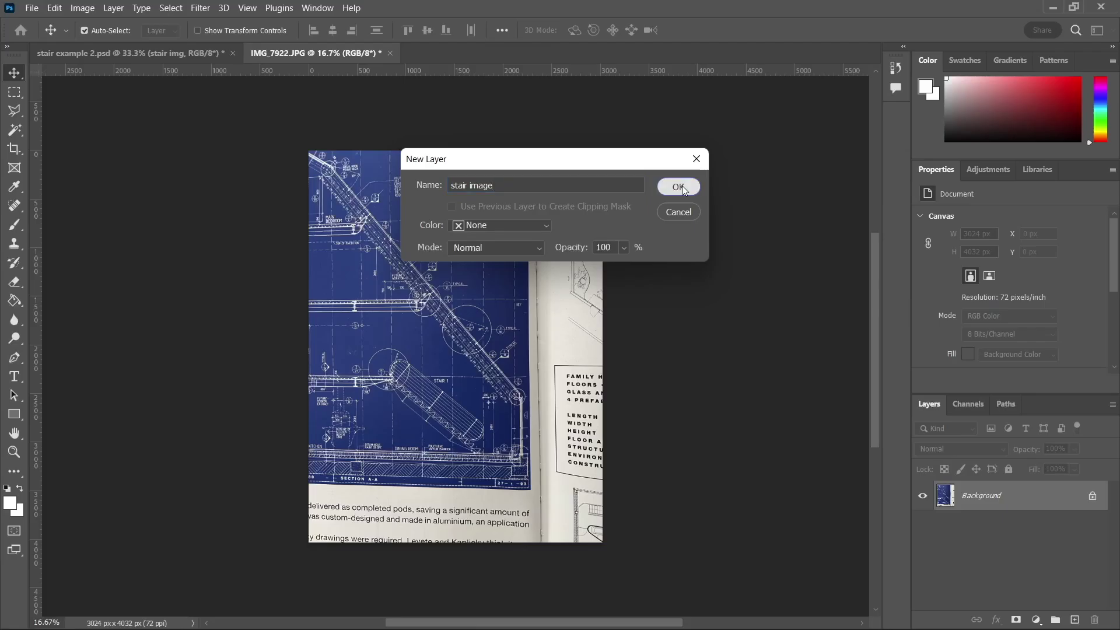
click(896, 252)
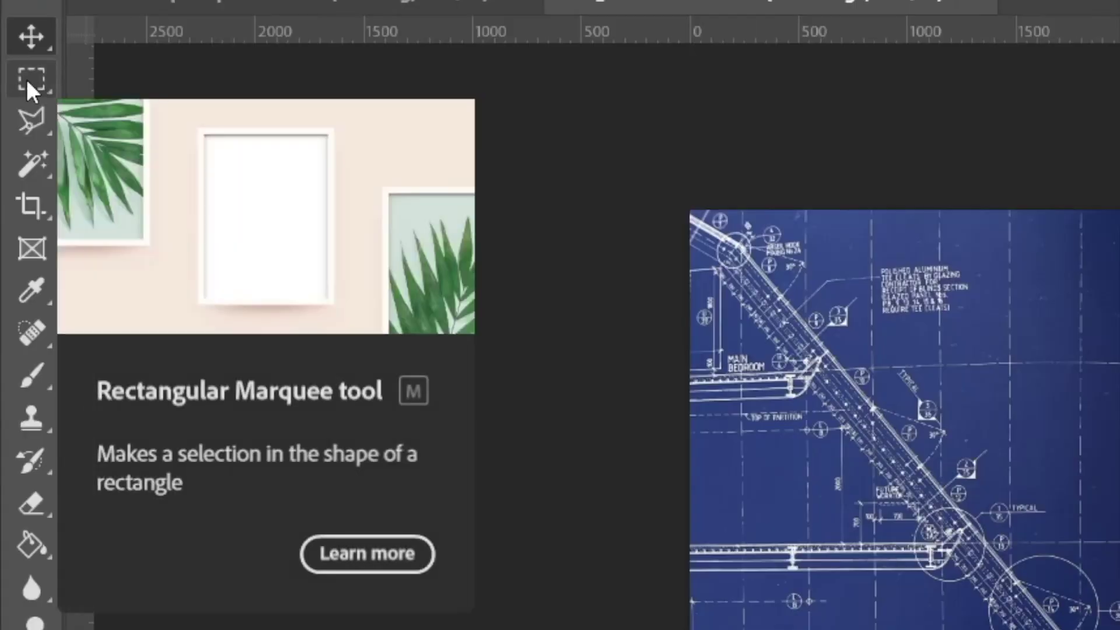
Step: Select a rectangle of about 1927 × 1579 px around the stair drawing, delete everything outside it and deselect
click(21, 72)
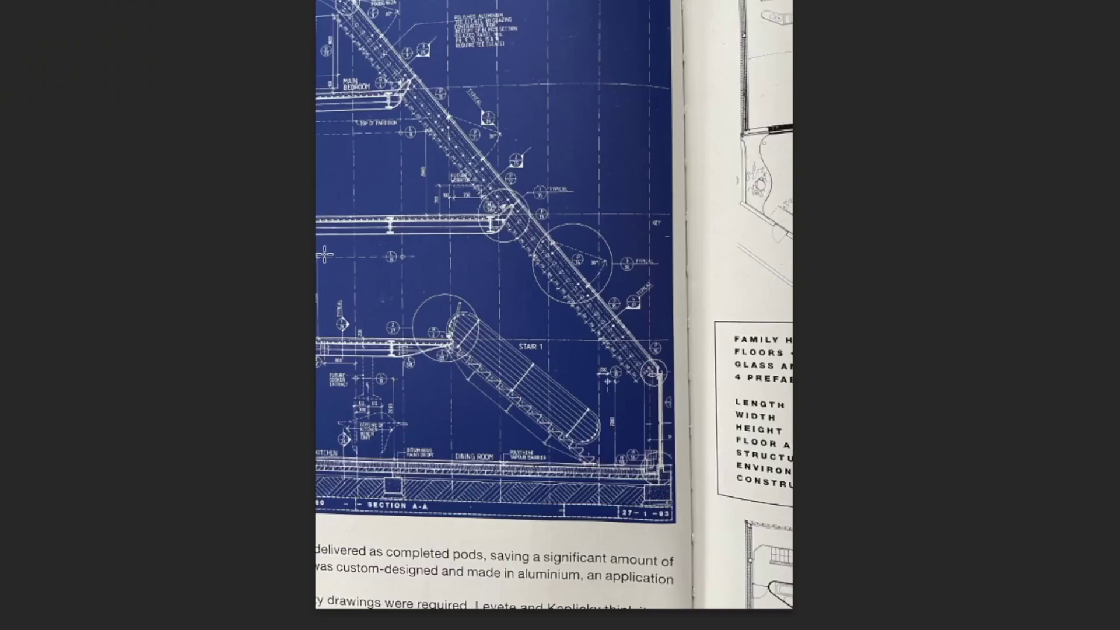
drag(325, 248, 627, 494)
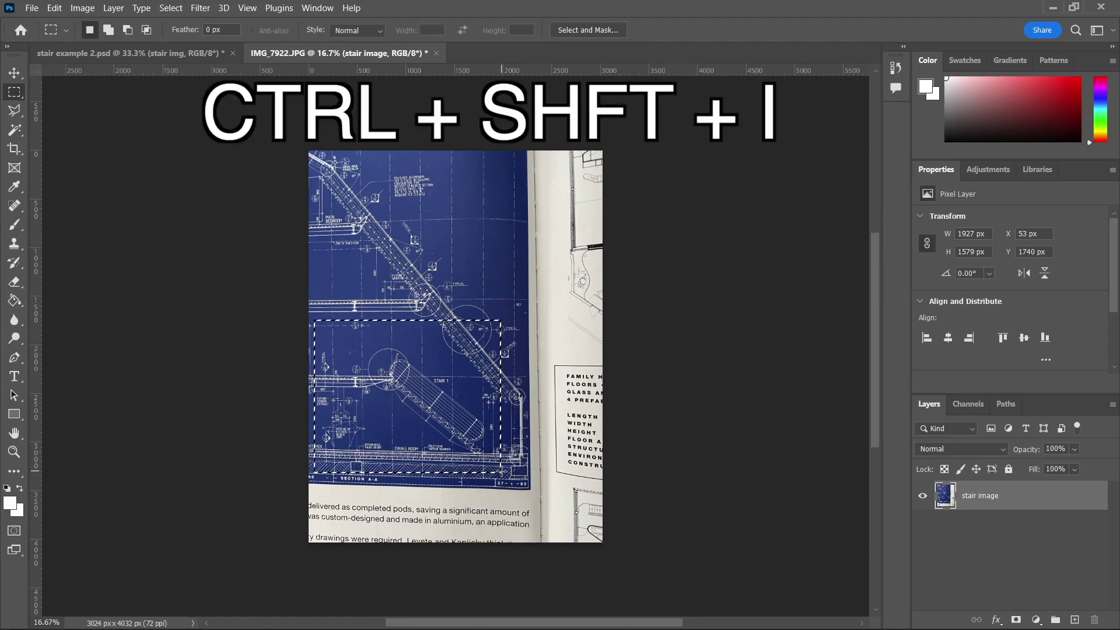
key(ctrl+shift+i)
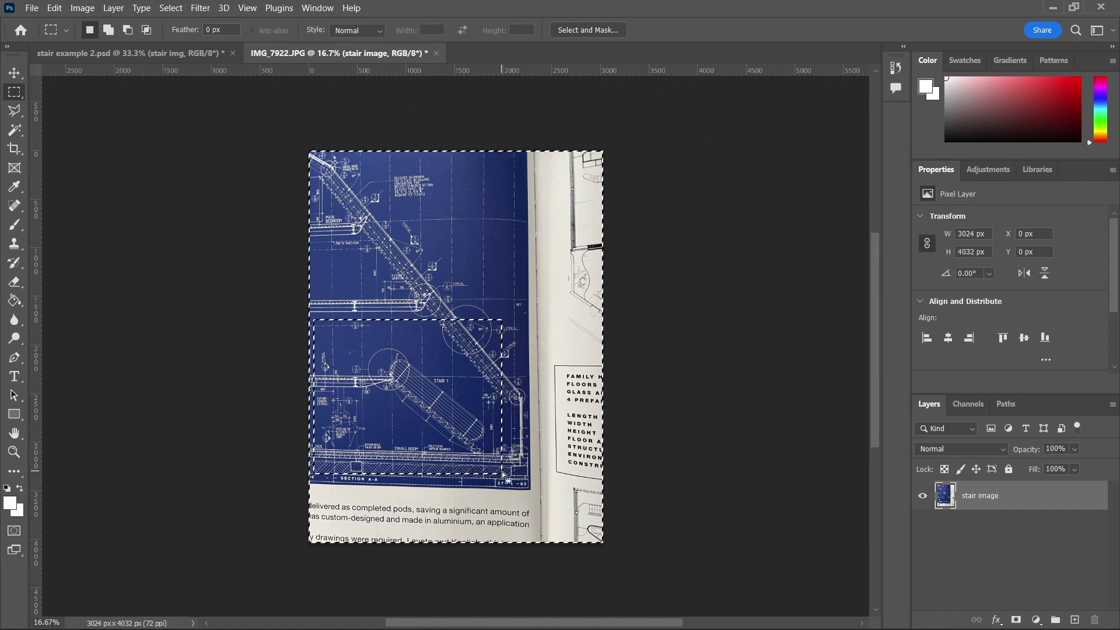
key(Delete)
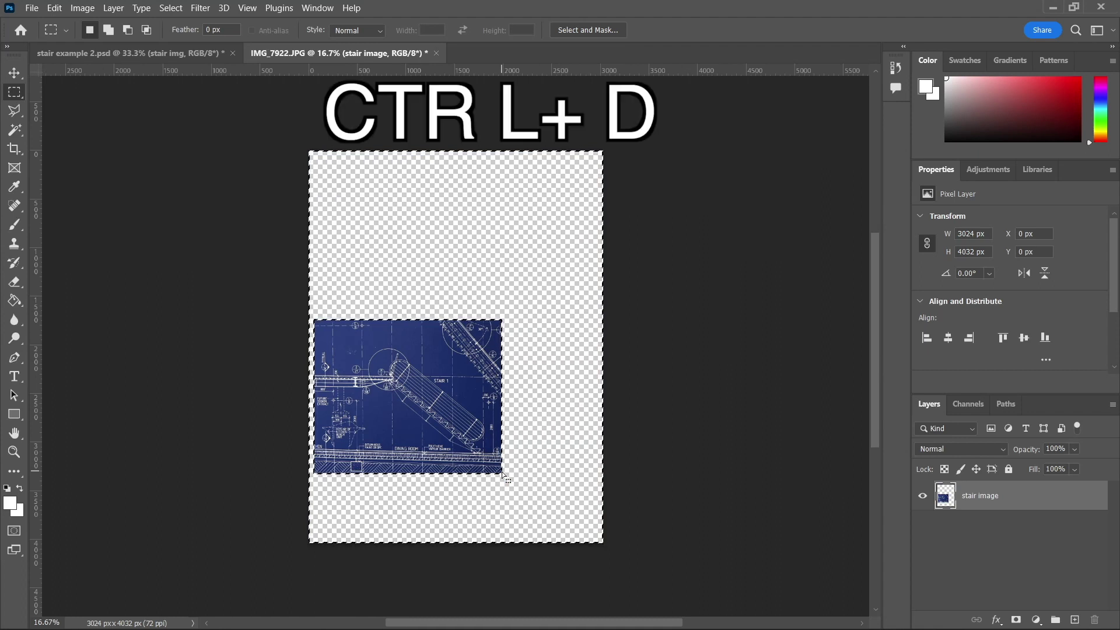
key(ctrl+d)
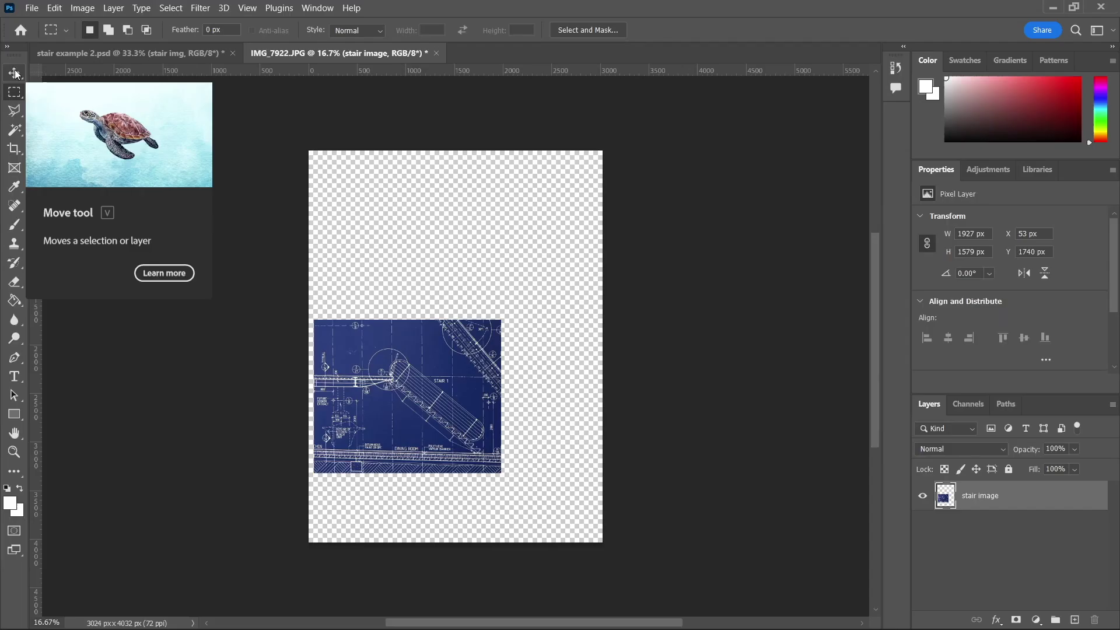
Step: Move the cropped stair image to the middle of the canvas, at about X 549 px, Y 1434 px
click(39, 105)
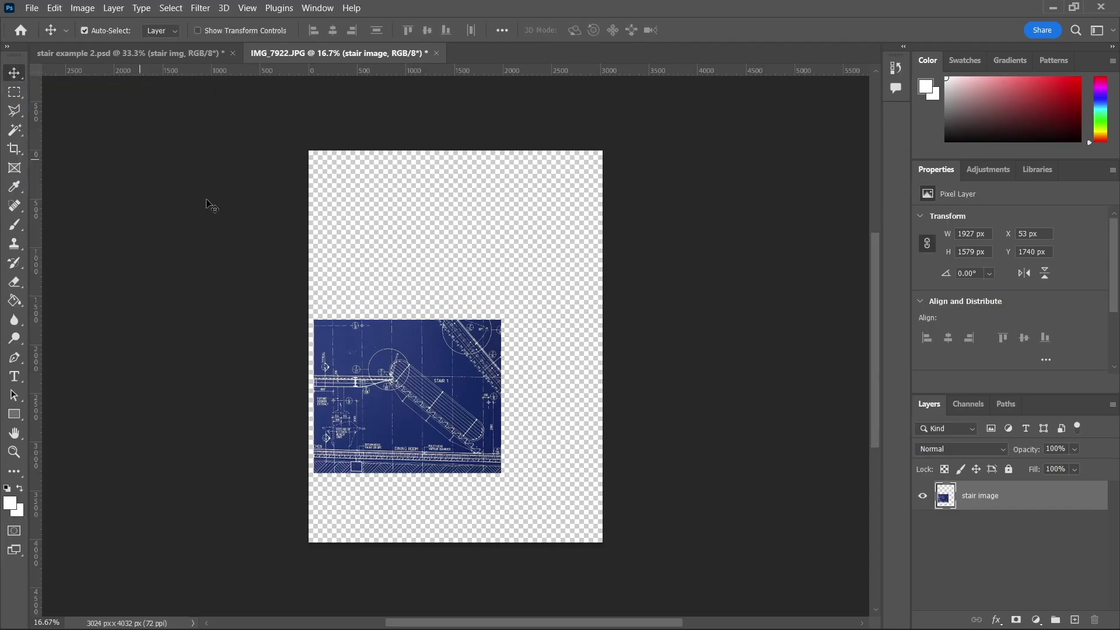
drag(401, 408, 454, 384)
key(ctrl+t)
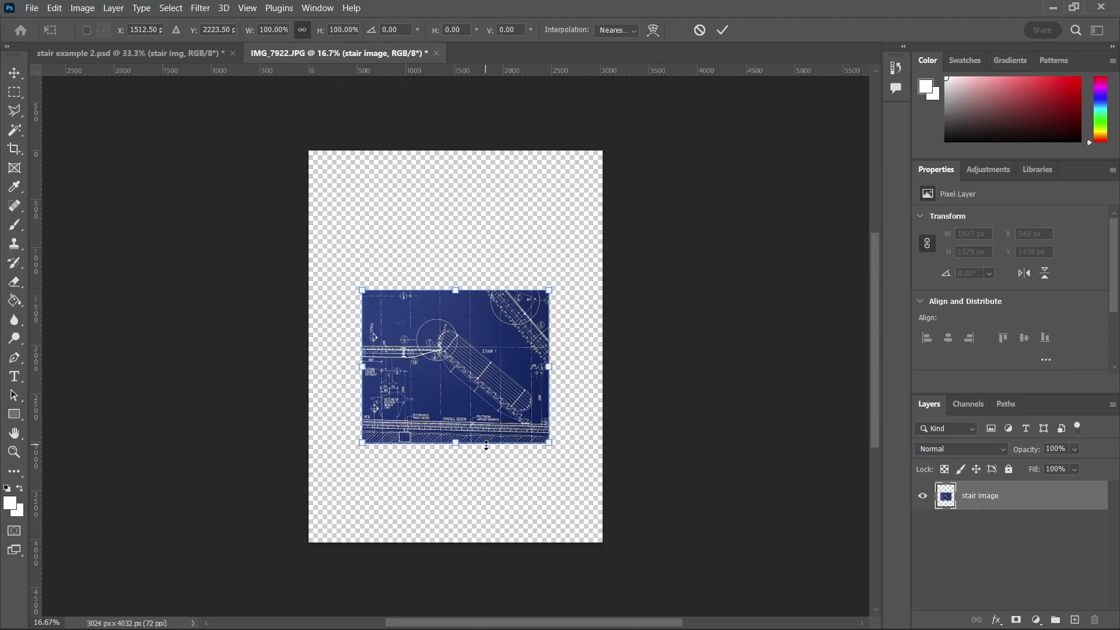
key(Return)
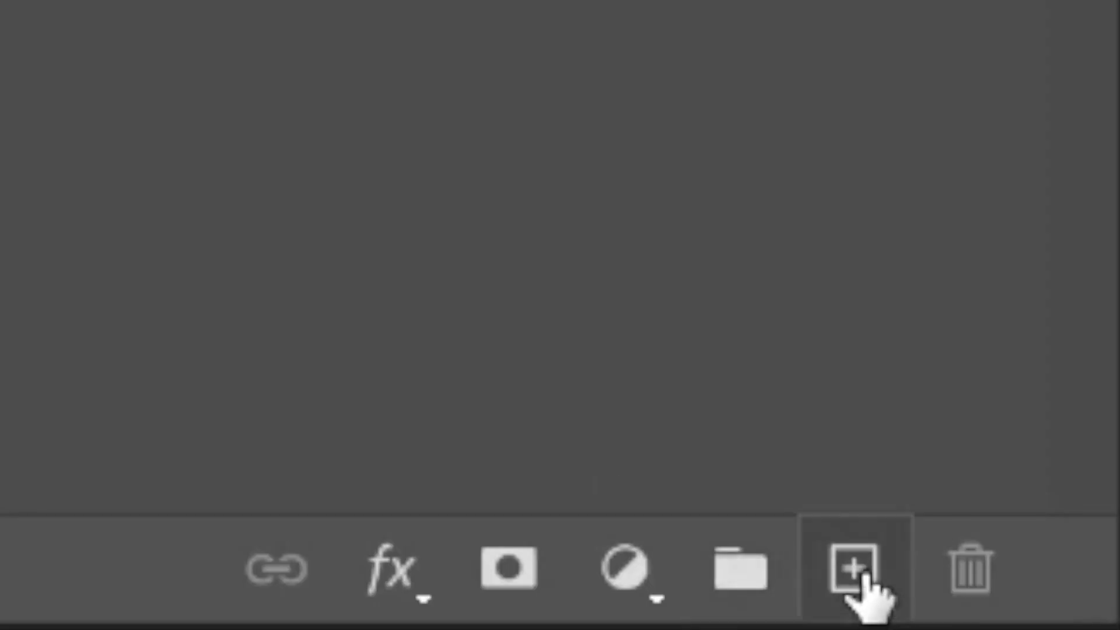
Step: Add two empty layers above the stair image and name them "h lines" and "v lines"
click(858, 575)
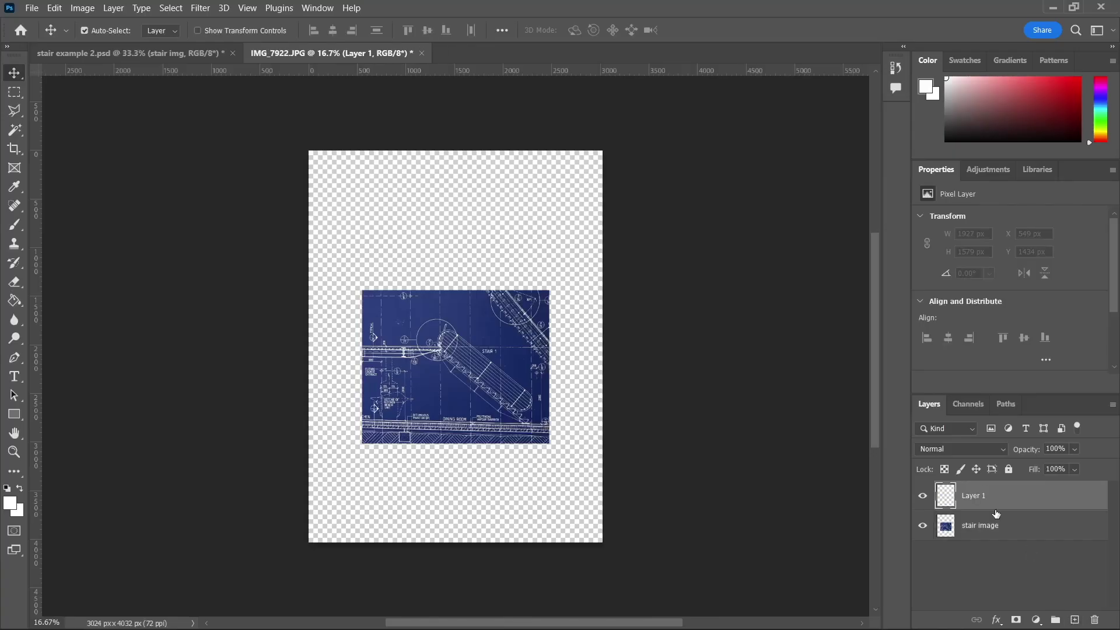
double_click(977, 496)
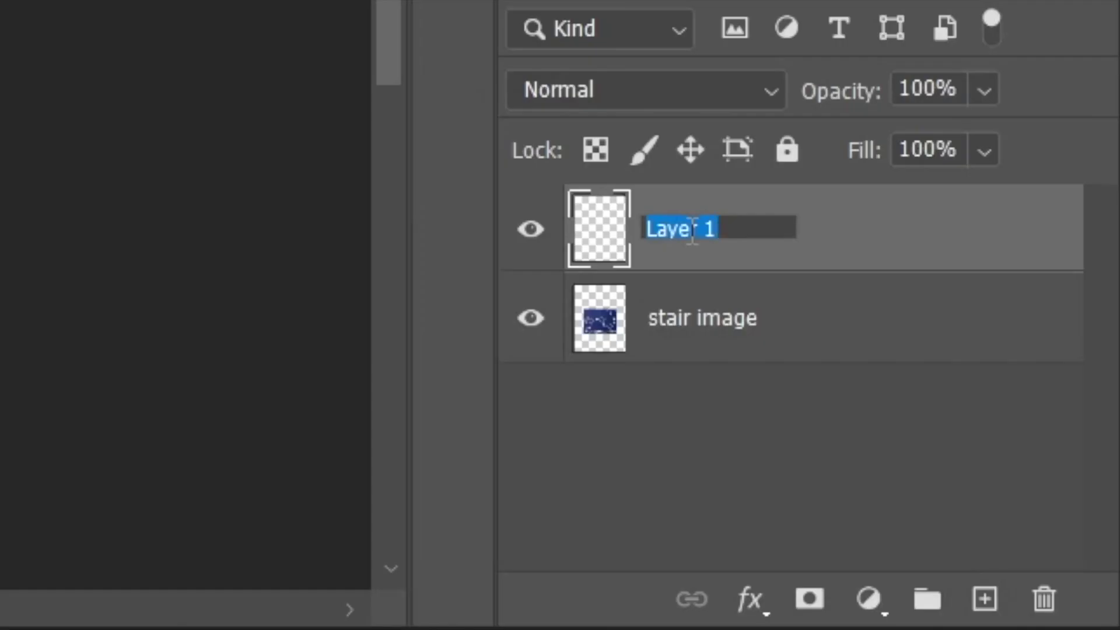
text(h lines)
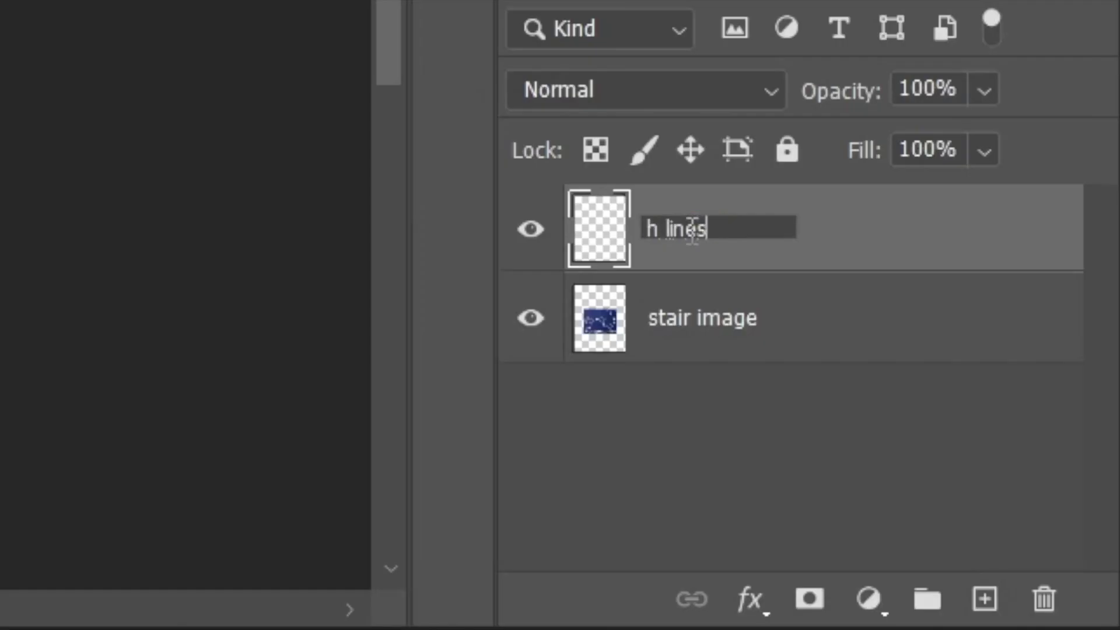
click(654, 475)
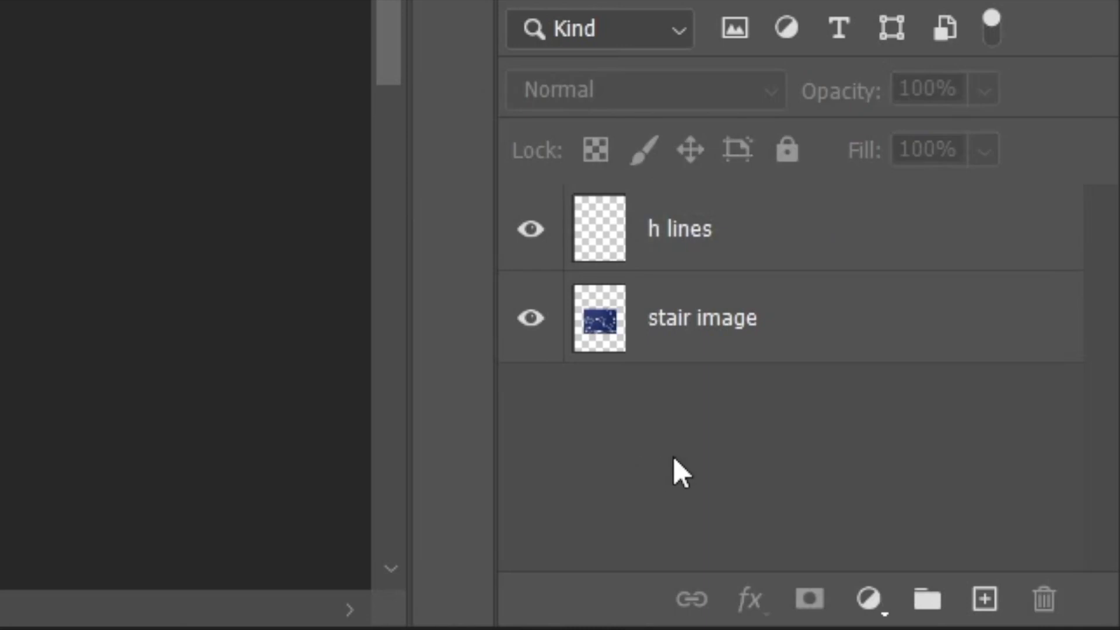
click(984, 599)
double_click(716, 227)
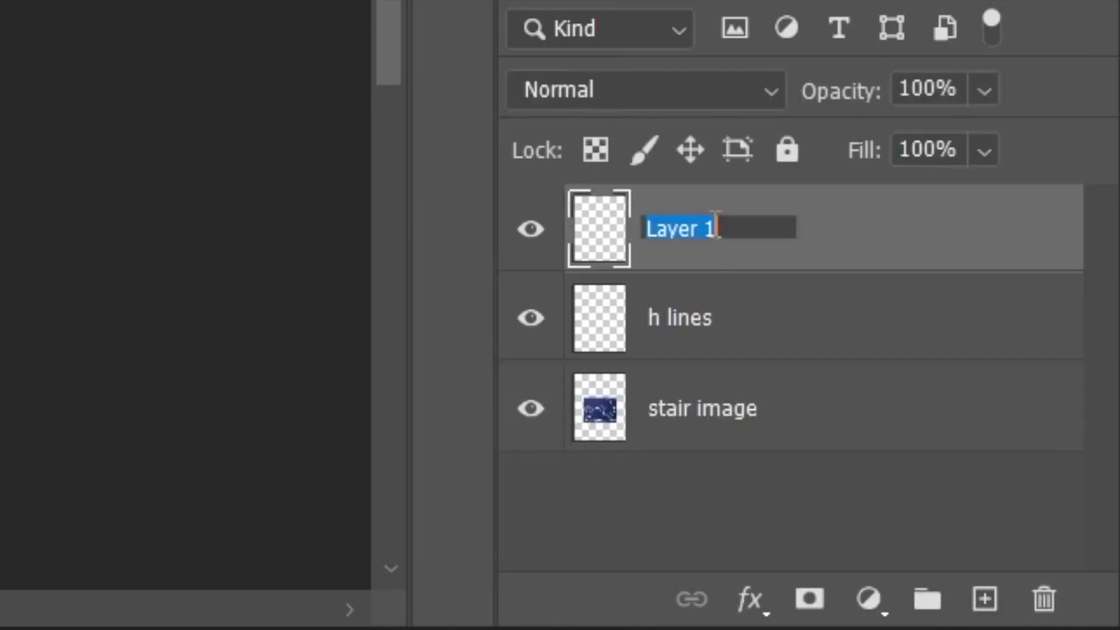
text(v lines)
click(628, 484)
Step: Make the h lines layer active and choose the Brush tool for painting over the stair drawing
click(702, 322)
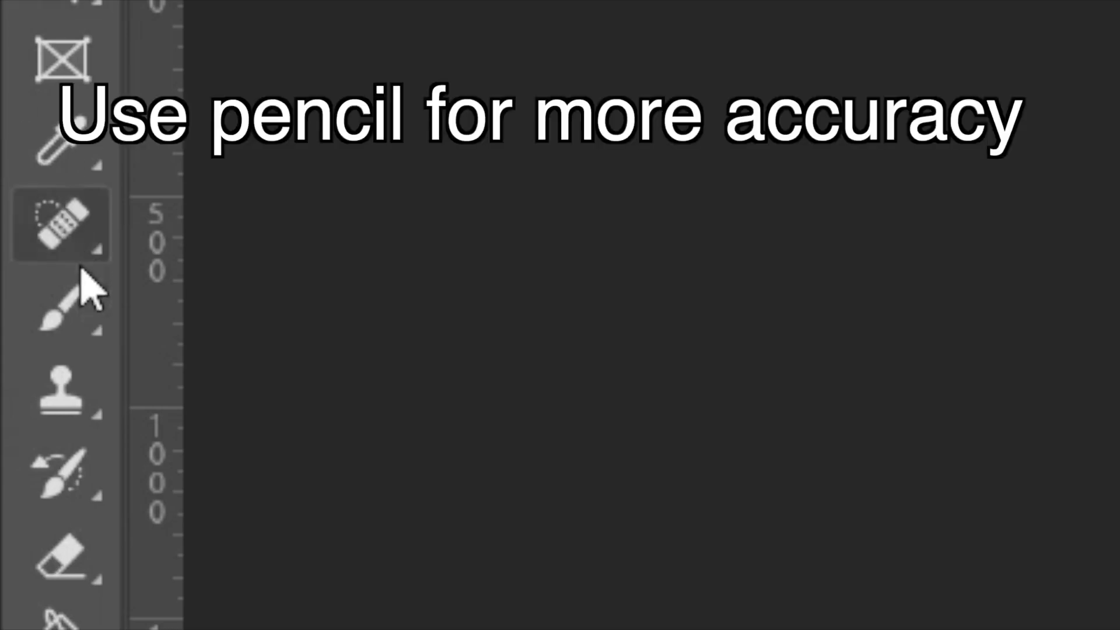
click(69, 318)
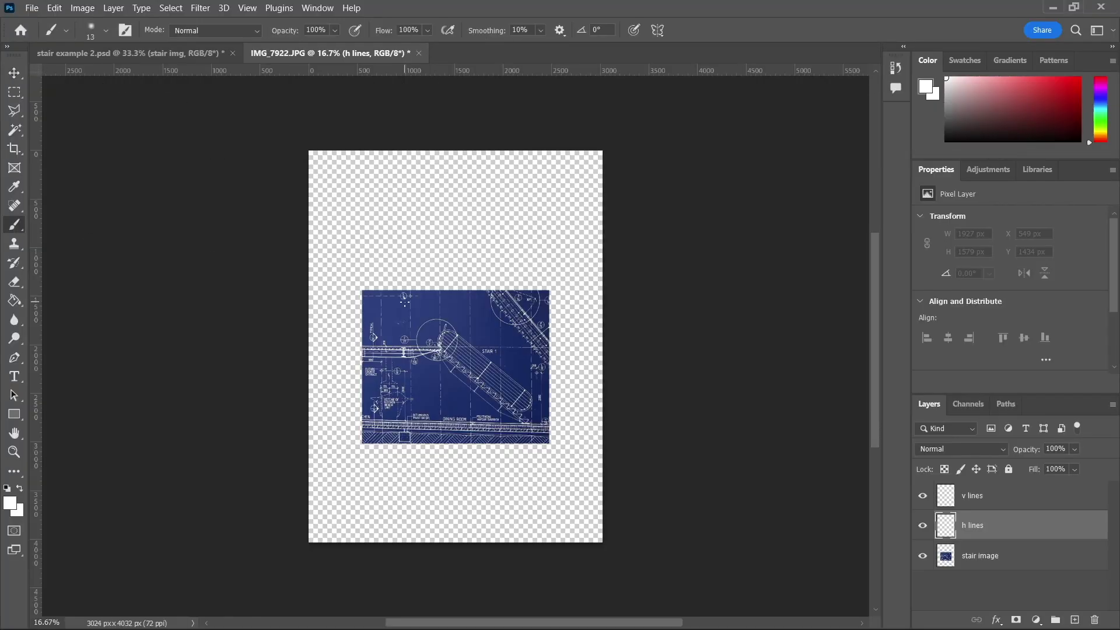
key(ctrl+plus)
key(ctrl+plus)
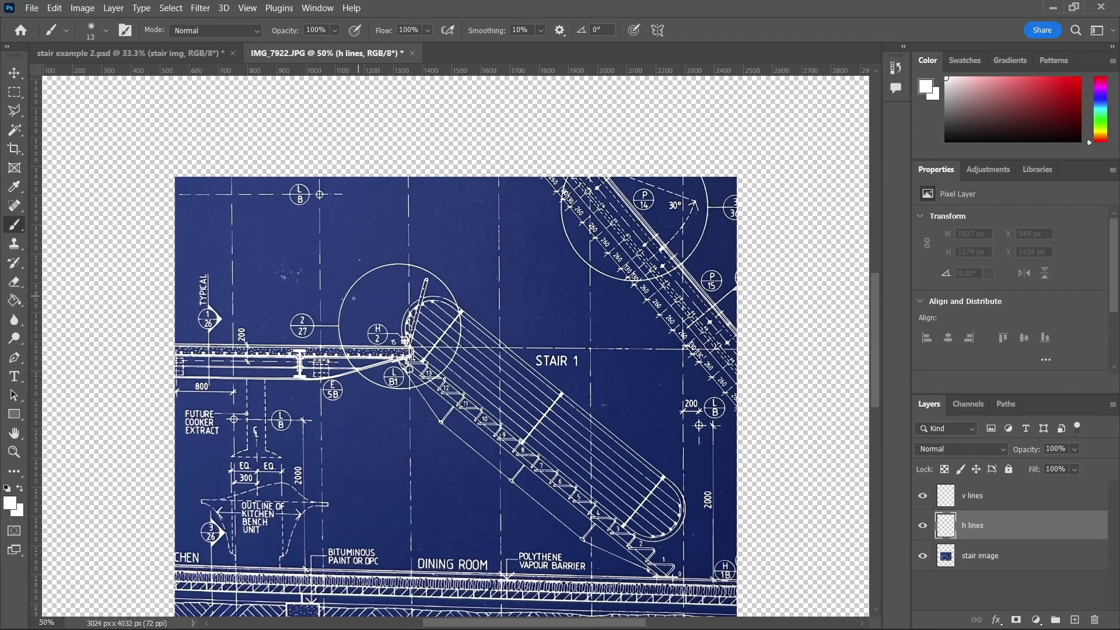
scroll(384, 301, down, 3)
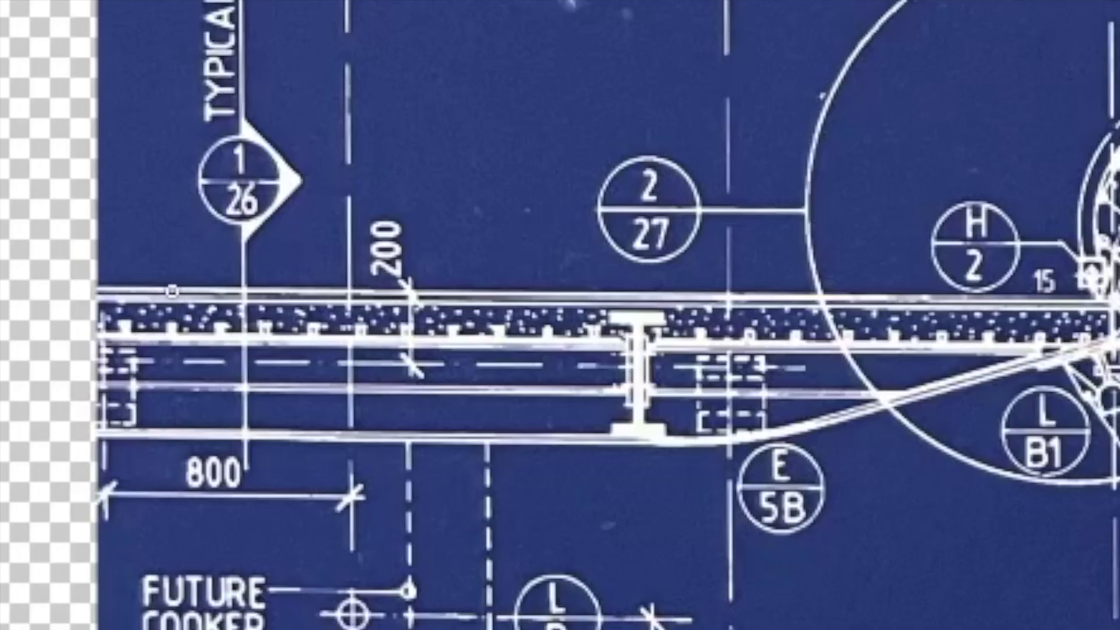
drag(193, 266, 175, 273)
drag(173, 338, 96, 284)
key(ctrl+z)
key(ctrl+z)
key(ctrl+shift+z)
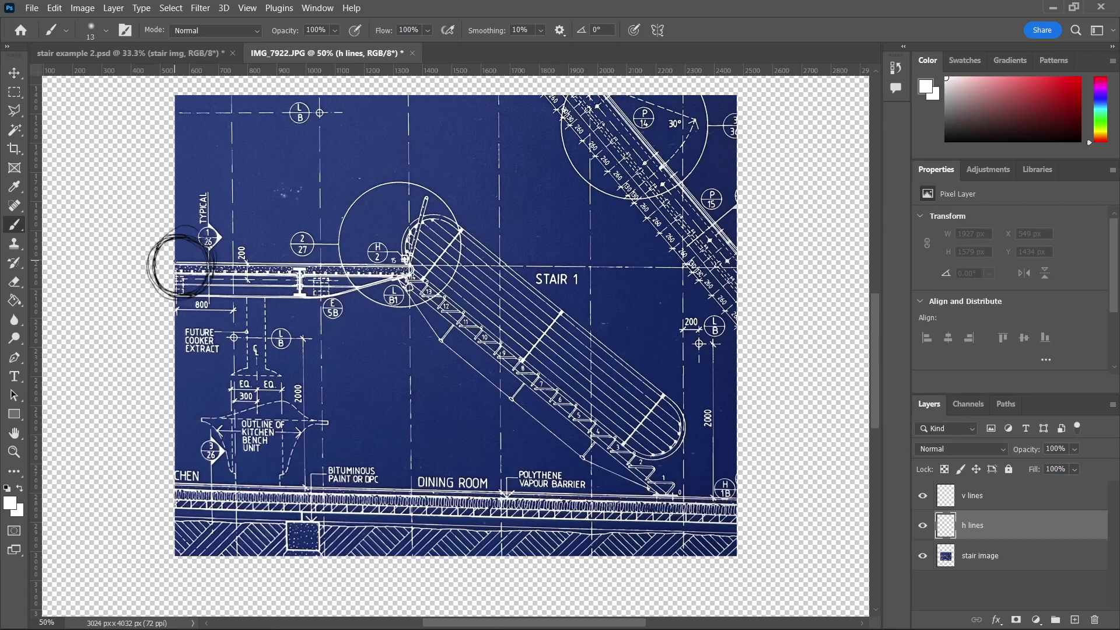
key(ctrl+z)
key(ctrl+z)
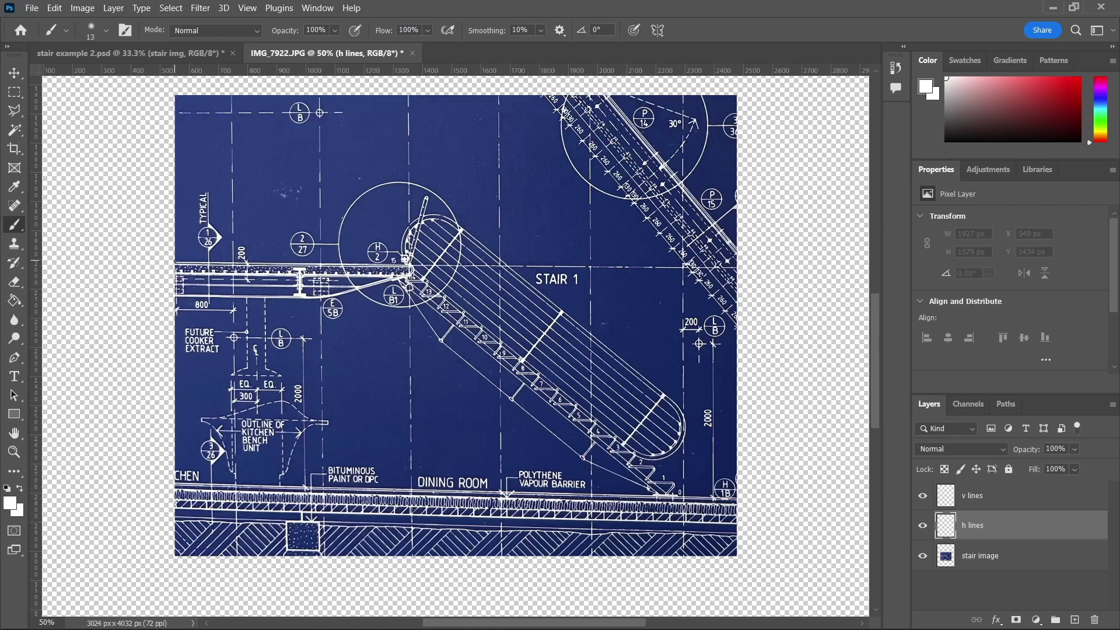
Step: Paint two straight horizontal white lines across the drawing, about 2130 px long at the upper floor and 2250 px at the dining room floor
drag(175, 260, 753, 260)
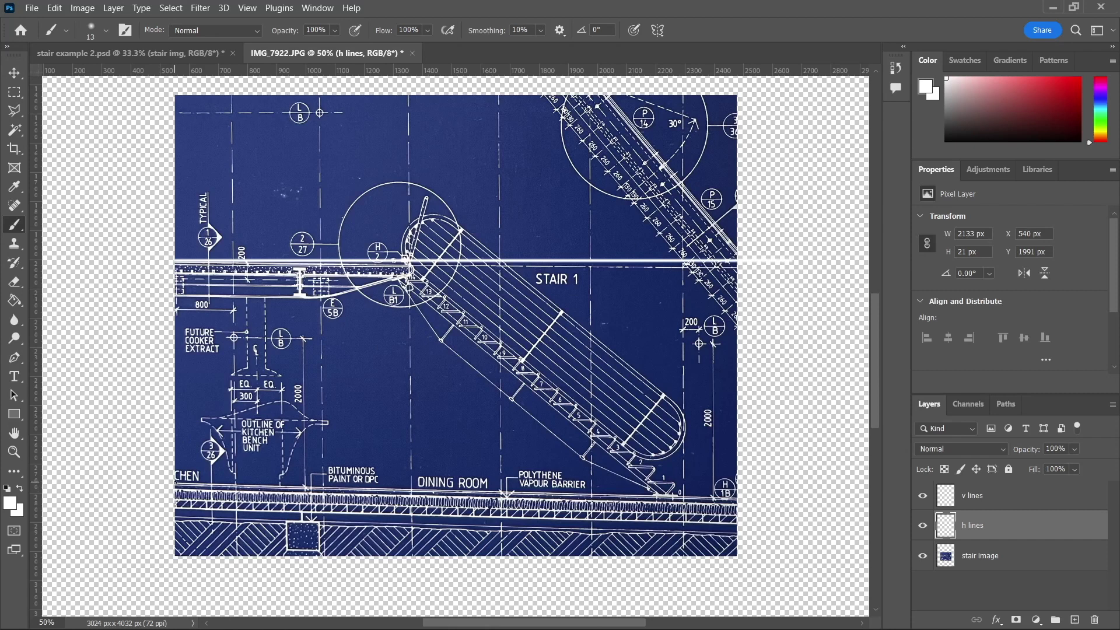
drag(175, 481, 544, 483)
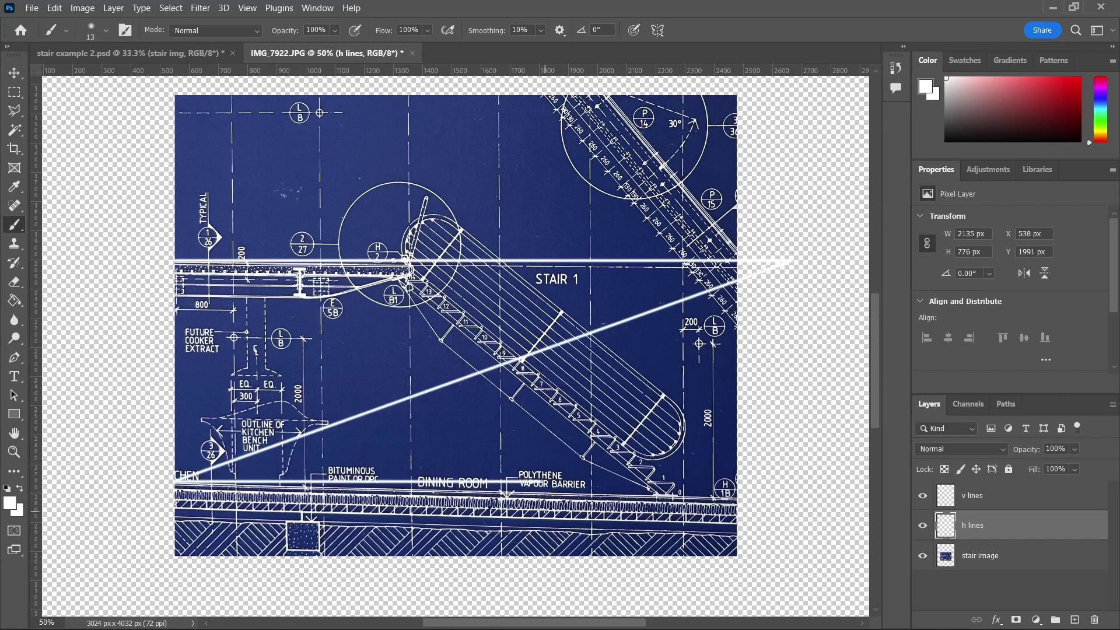
key(ctrl+z)
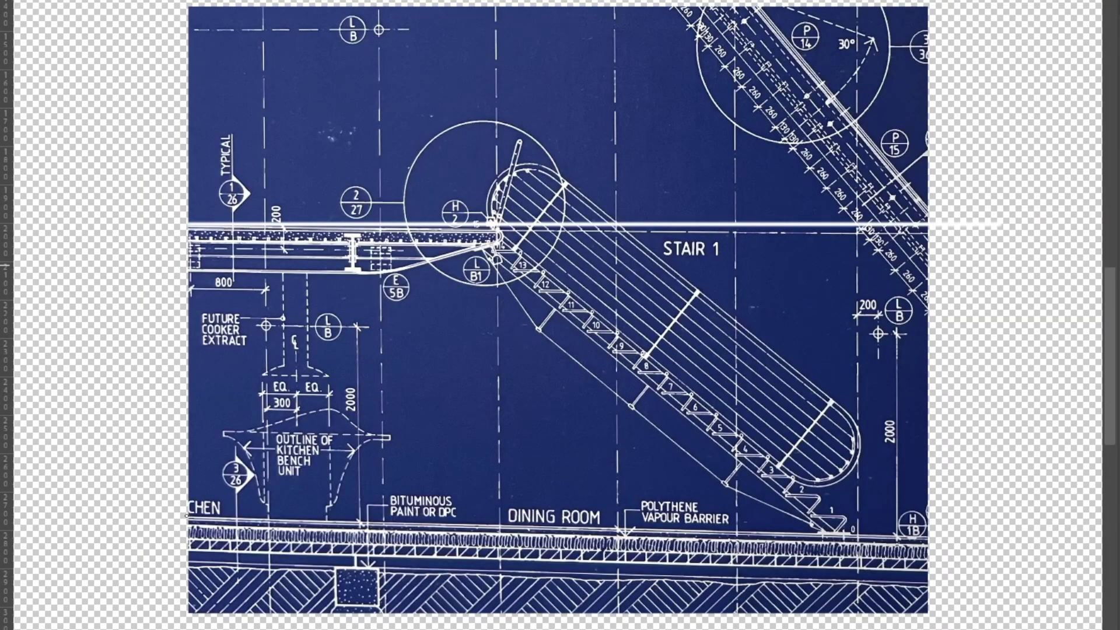
drag(186, 514, 1032, 516)
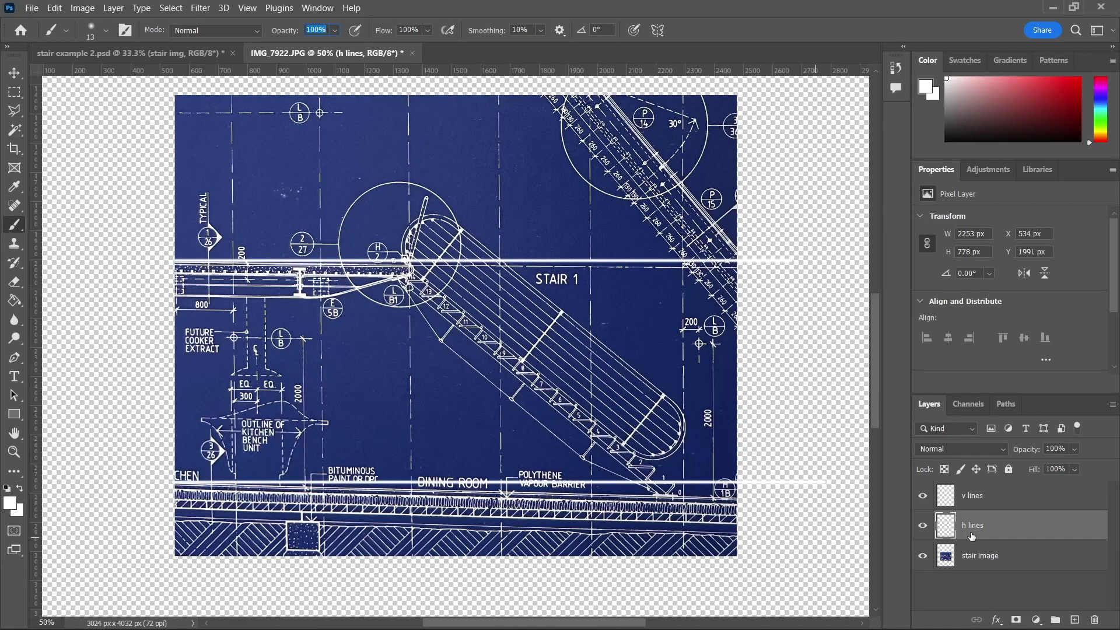
Step: Free-transform the stair image layer, distorting its lower-right corner upward to about -1.65° vertical skew so the floors match the horizontal reference lines
click(969, 497)
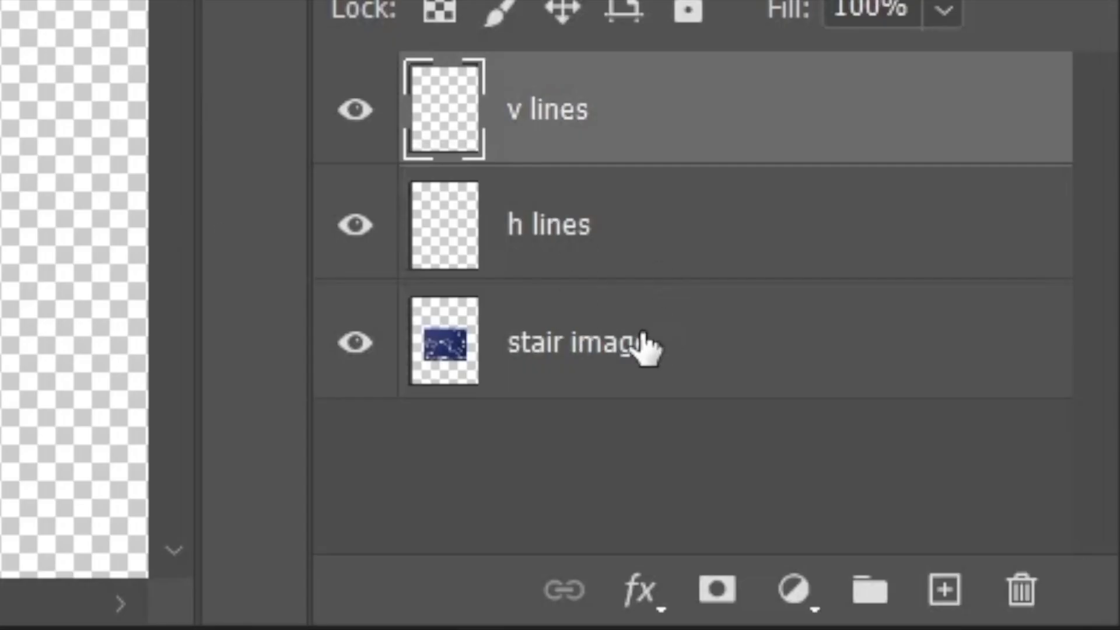
click(988, 554)
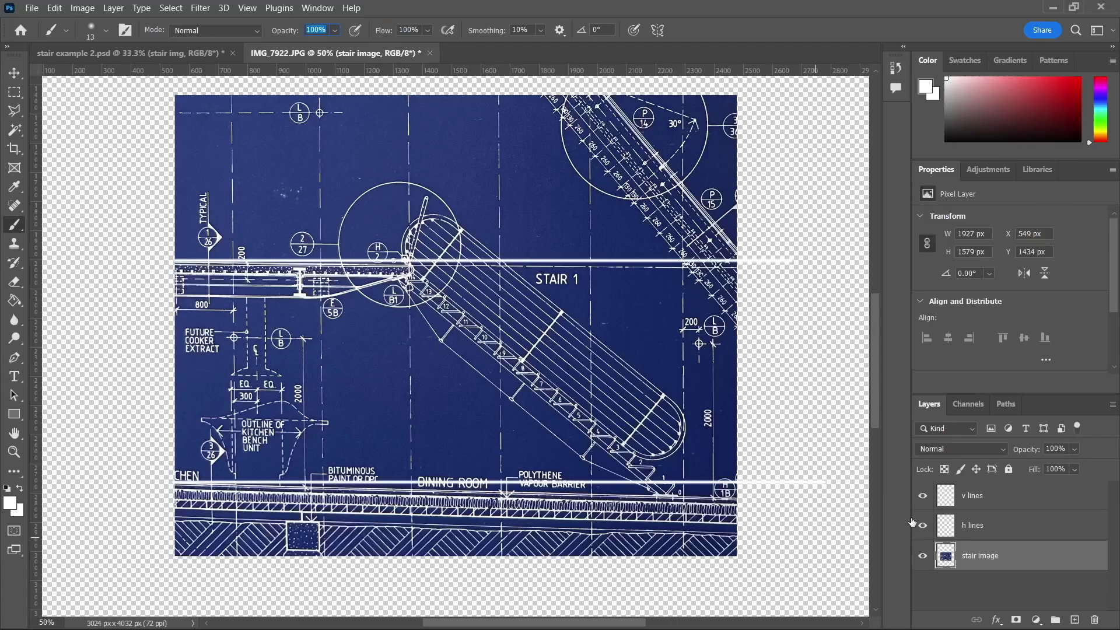
key(ctrl+t)
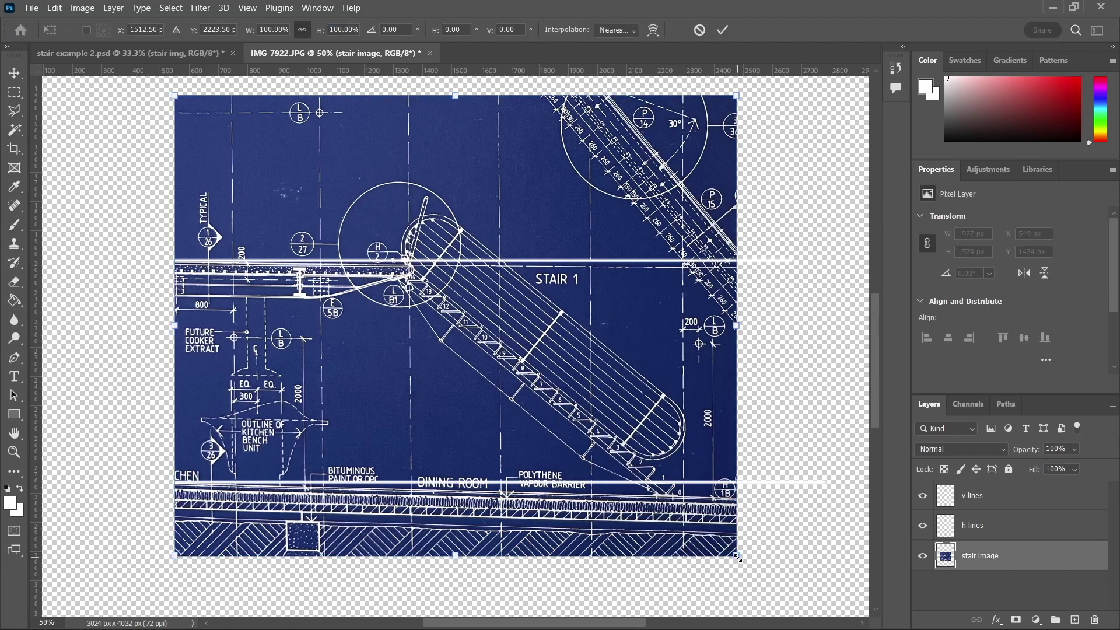
drag(737, 558, 673, 498)
key(ctrl+z)
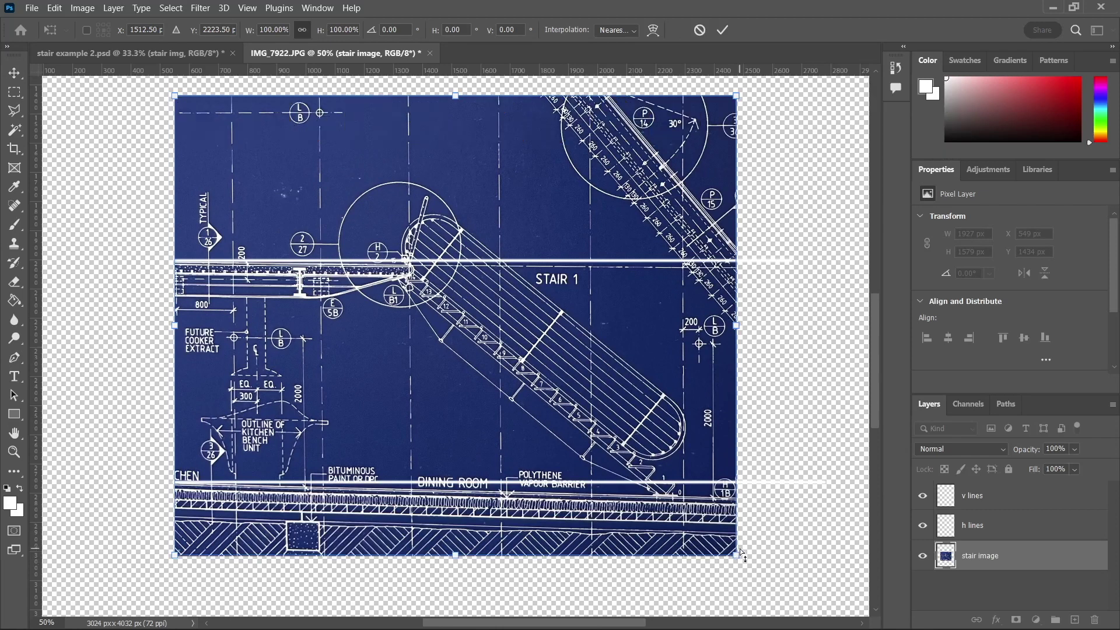
drag(737, 557, 738, 558)
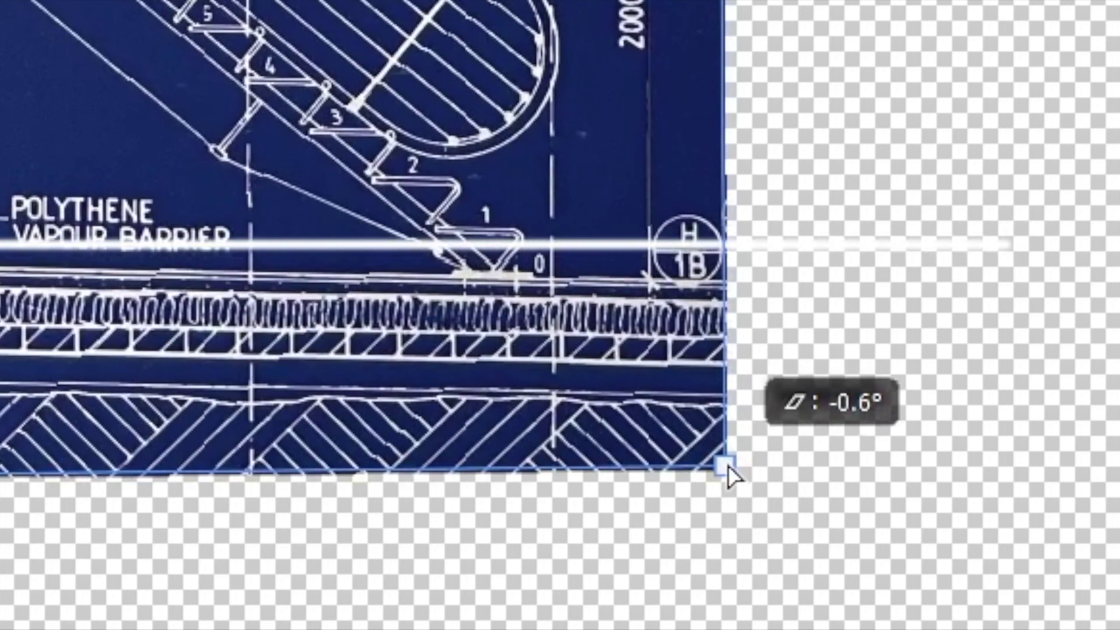
drag(728, 467, 733, 453)
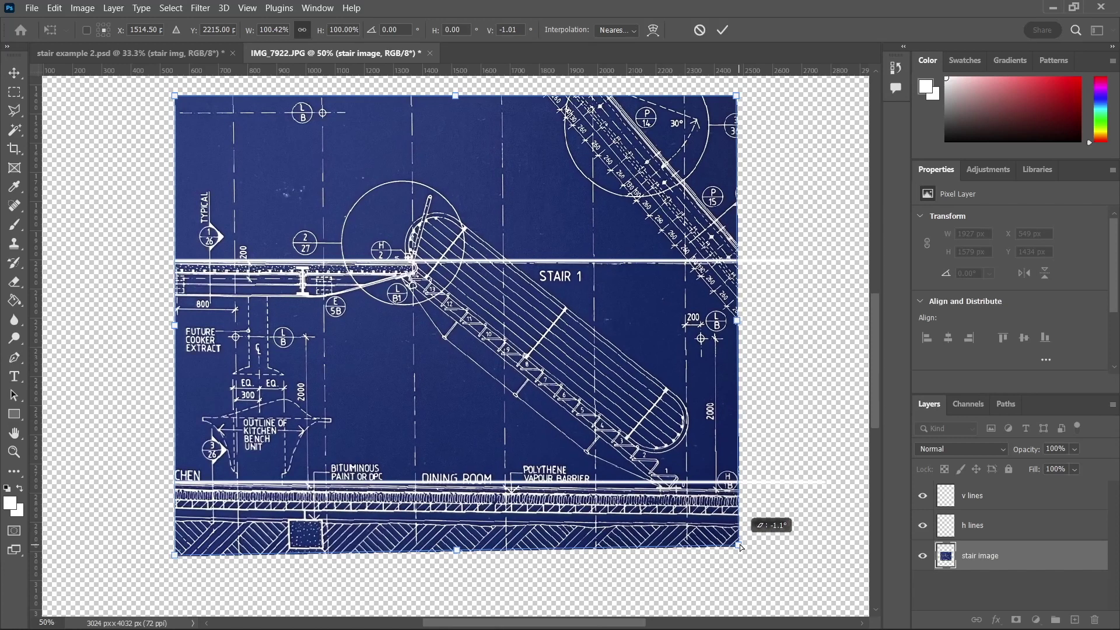
drag(740, 547, 741, 542)
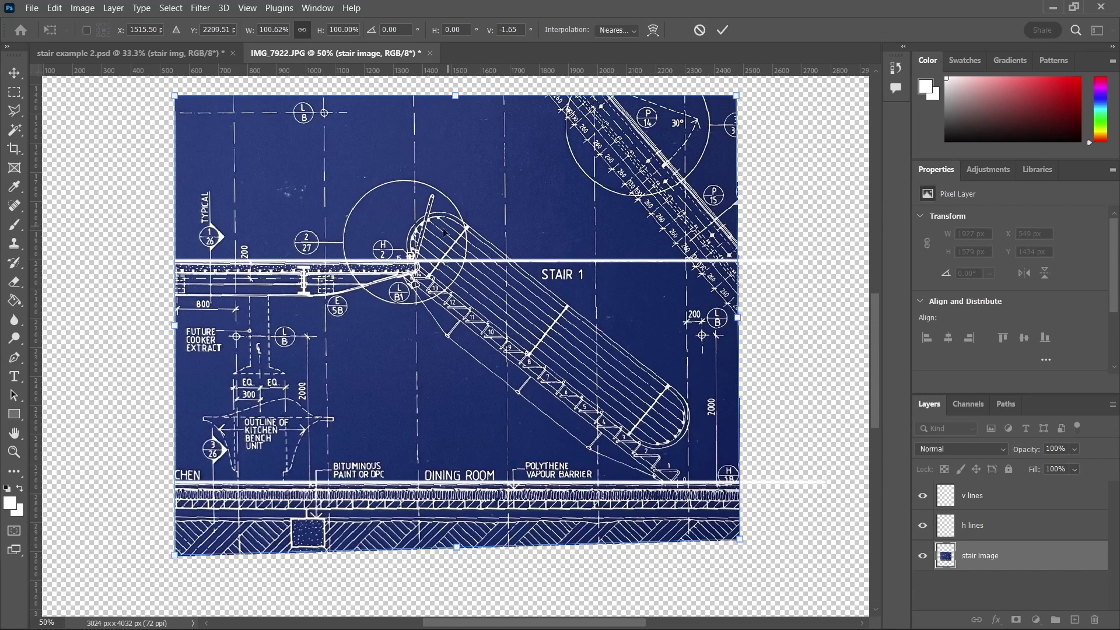
Step: Distort the stair image's upper-right corner slightly outward, to about 100.73% width and -0.24° vertical skew, and apply the transform
drag(737, 101, 740, 94)
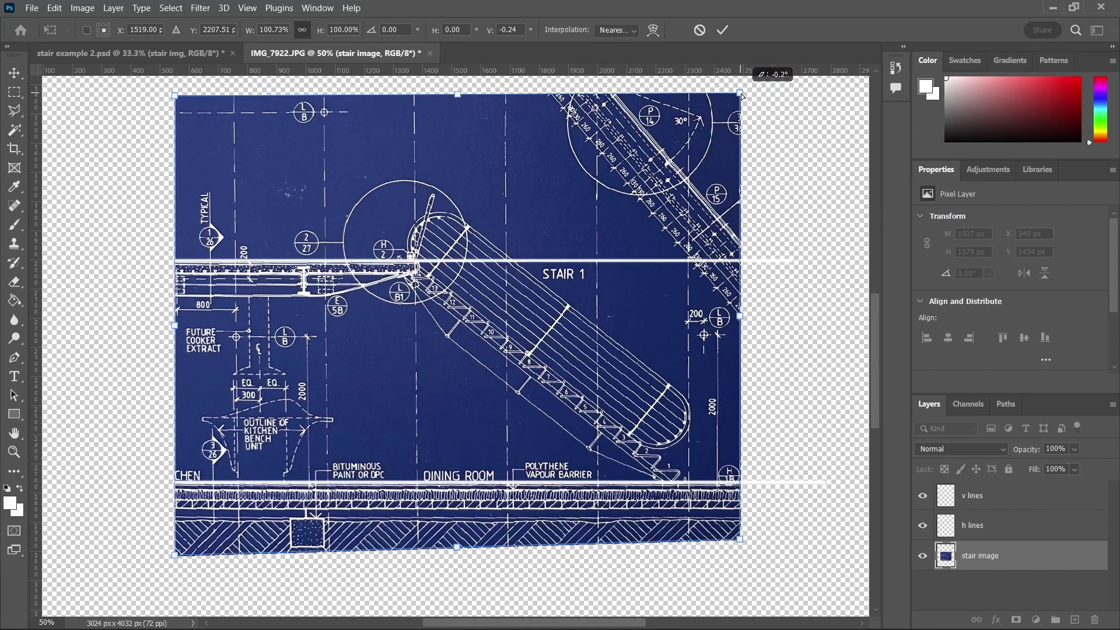
drag(742, 97, 741, 96)
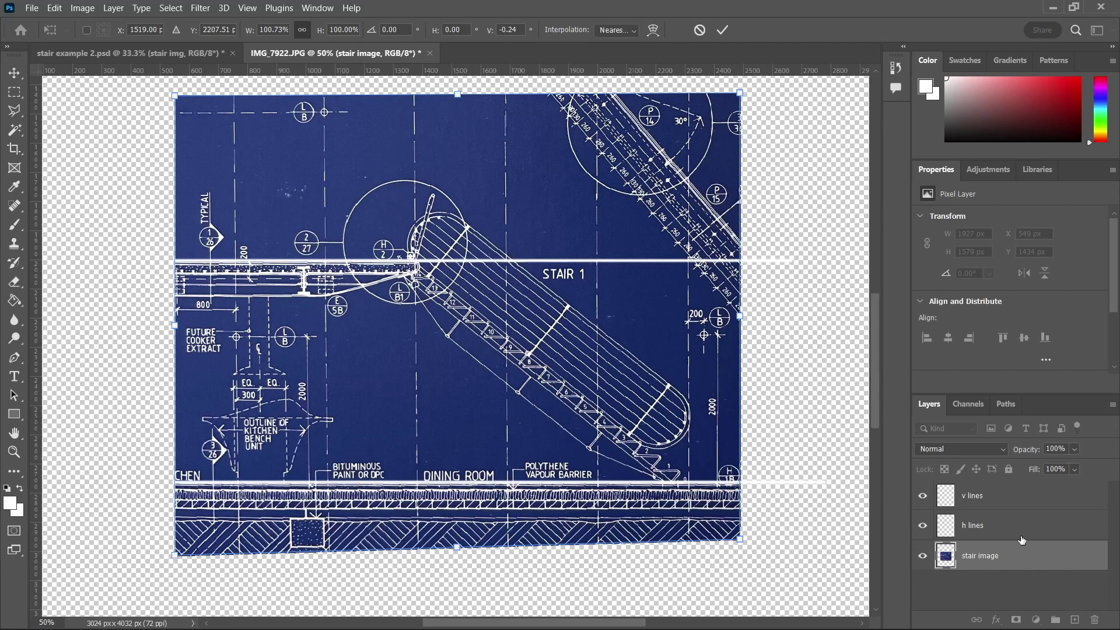
key(Return)
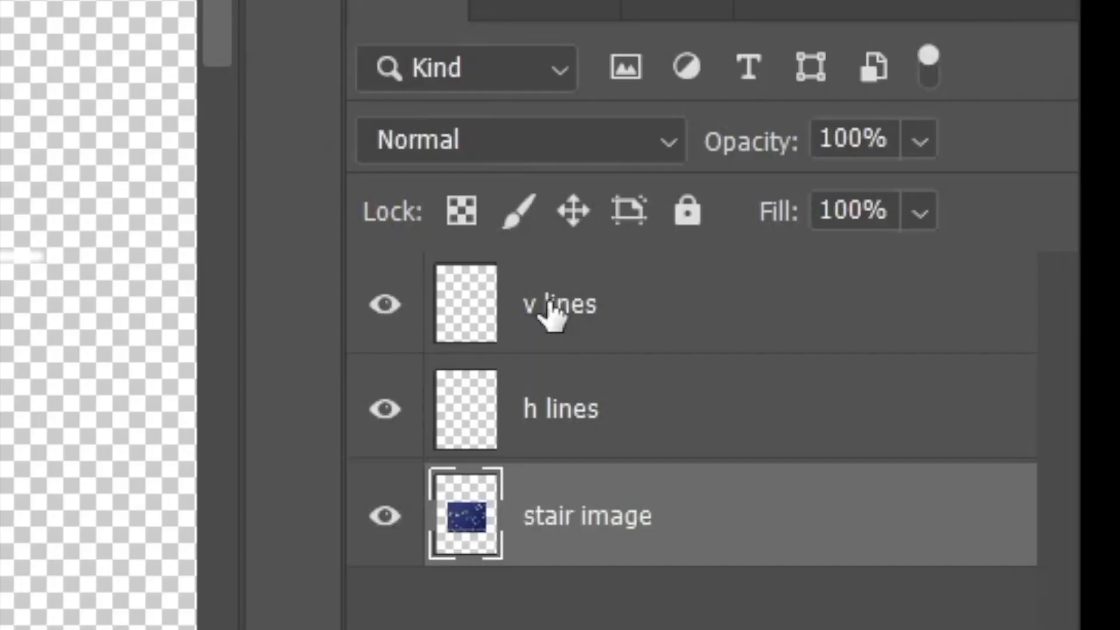
Step: Paint two straight vertical white lines on the v lines layer, about 1630 px long at the upper landing's gridline and another at the stair foot's gridline
click(970, 497)
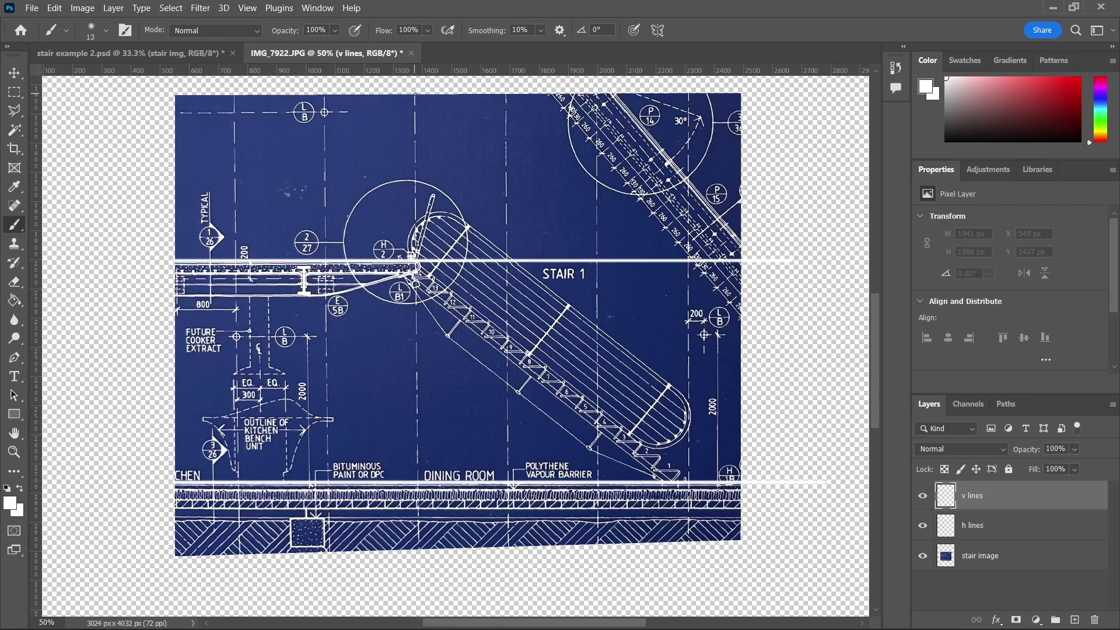
drag(414, 94, 415, 505)
drag(411, 563, 414, 551)
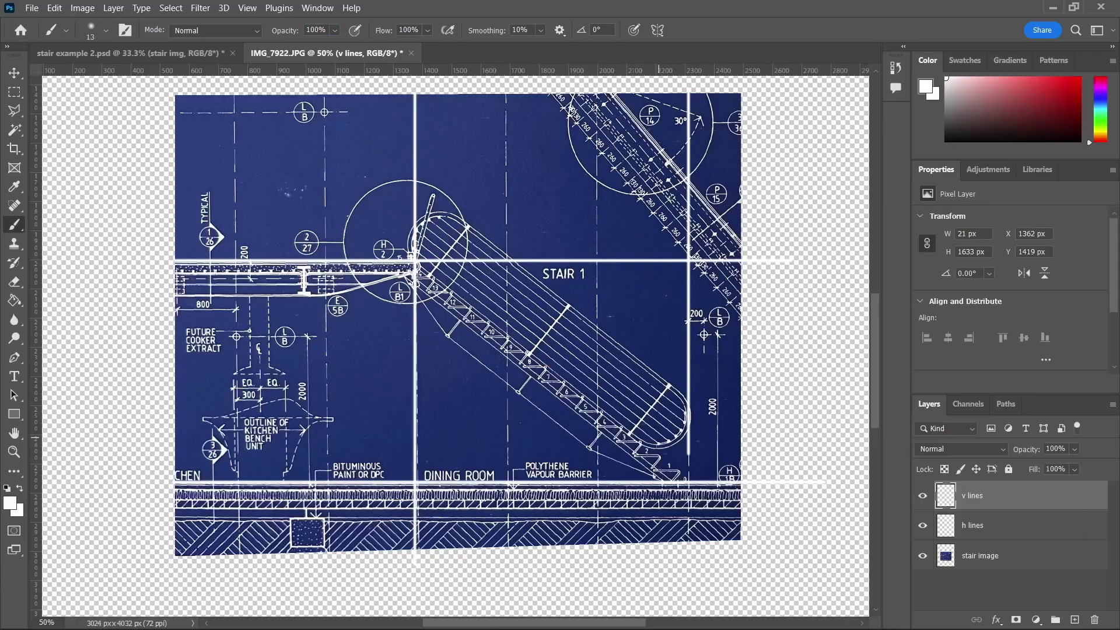
drag(688, 454, 687, 563)
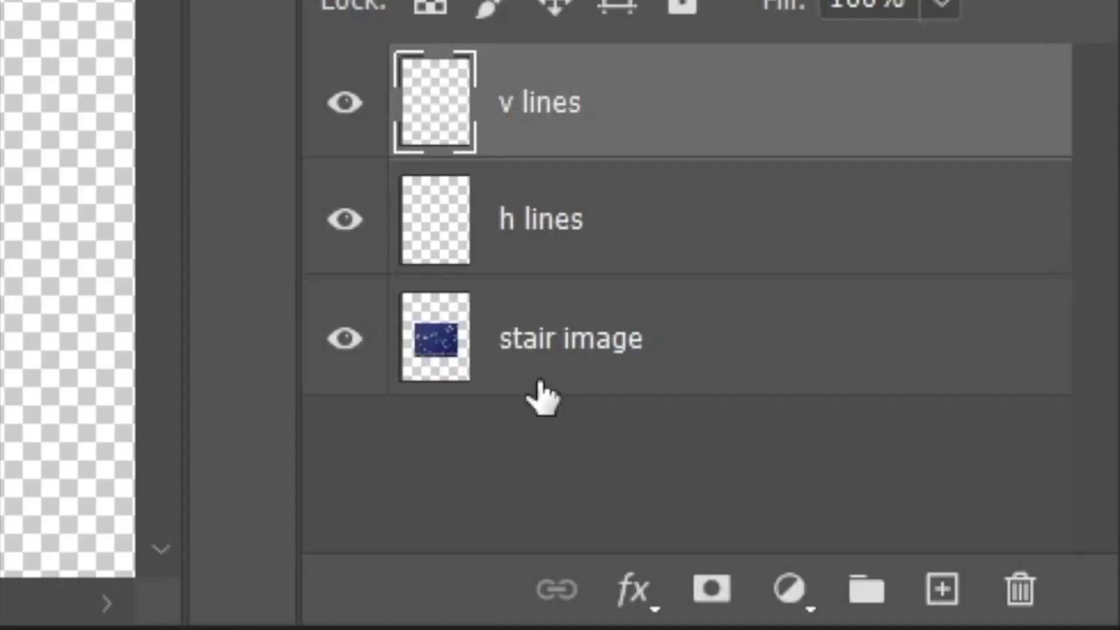
Step: Distort the stair image's lower corners to about 100.52% width and 100.13% height to match the vertical reference lines, and apply the transform
click(970, 559)
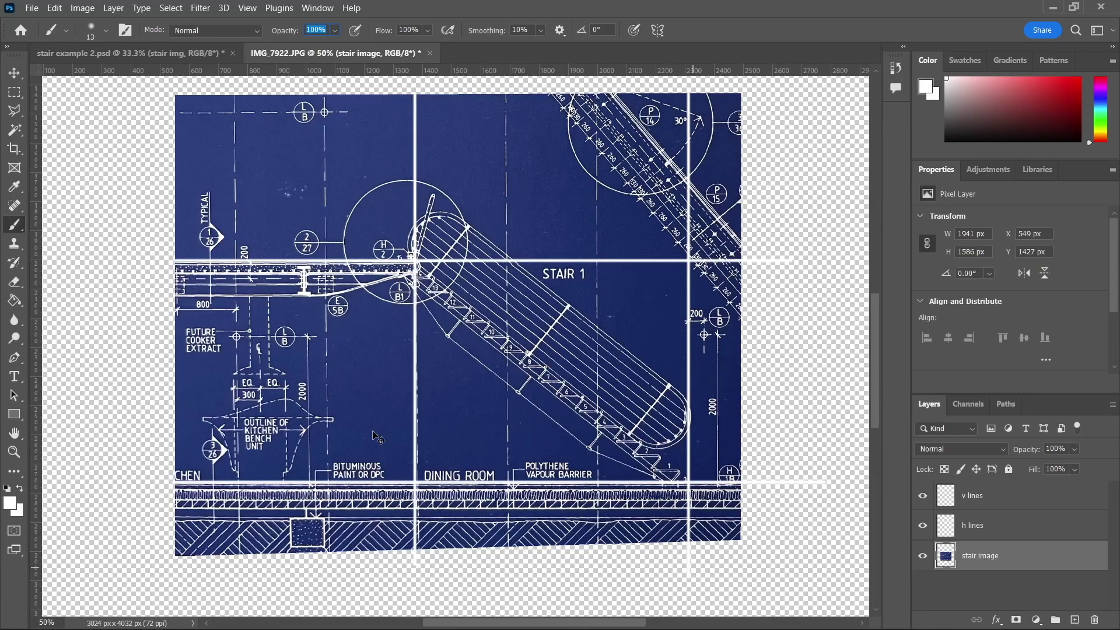
key(ctrl+t)
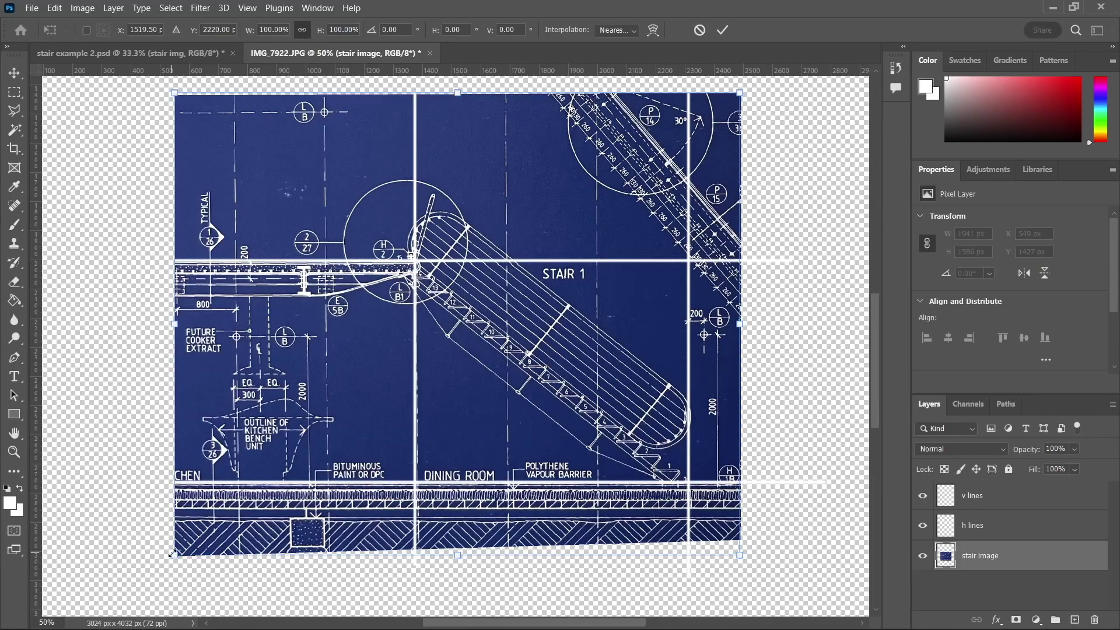
mouse_move(179, 560)
mouse_down()
mouse_move(175, 547)
mouse_move(176, 560)
mouse_up()
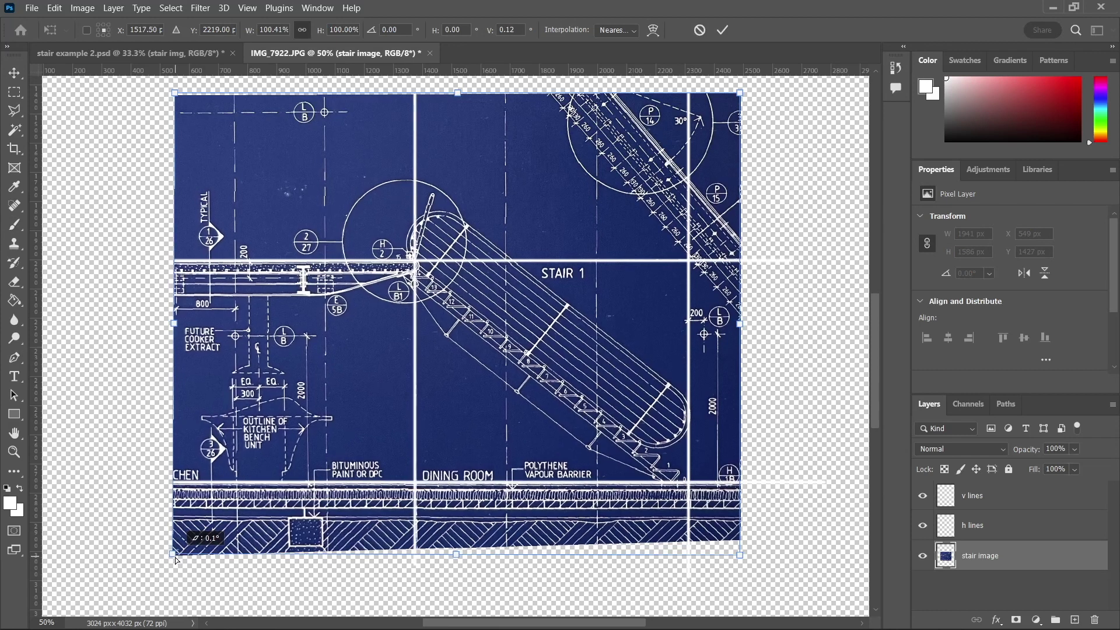
drag(176, 560, 175, 560)
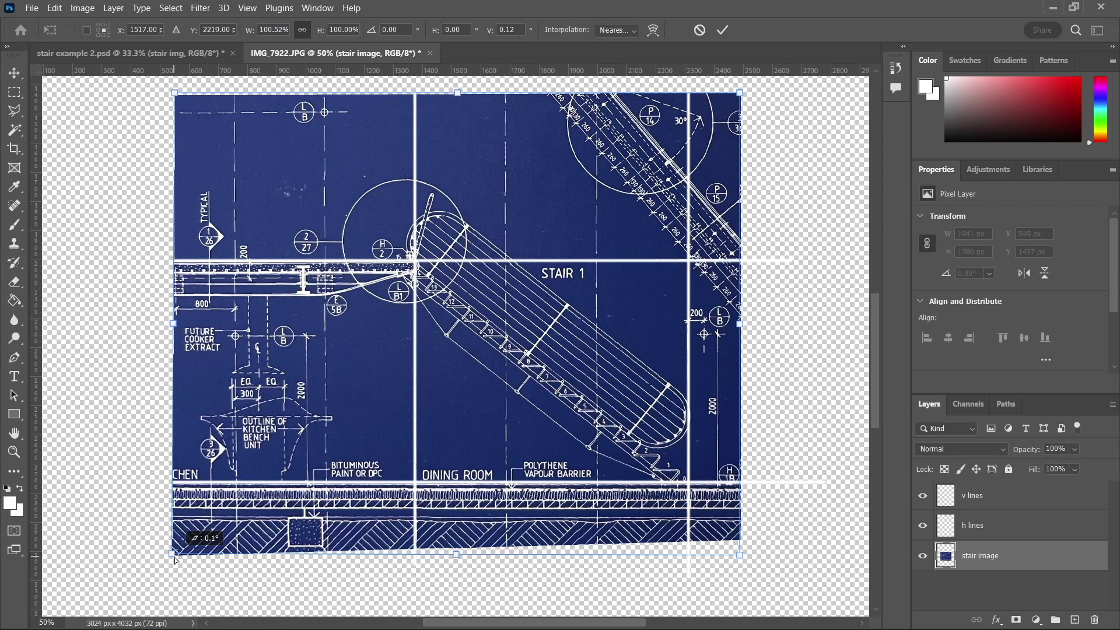
drag(175, 560, 173, 556)
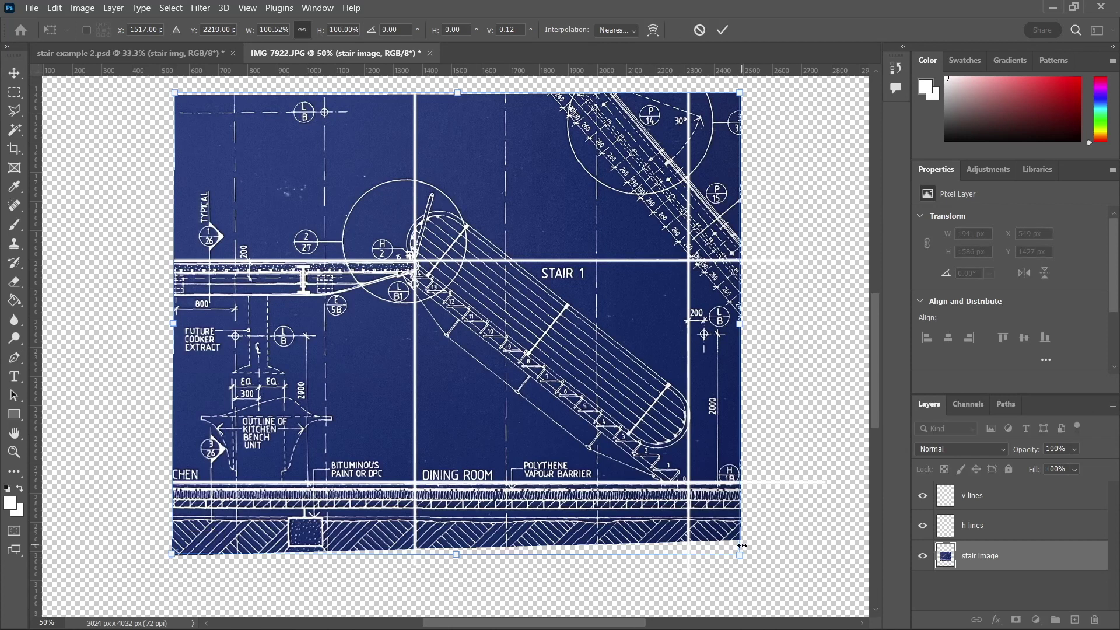
drag(740, 554, 739, 556)
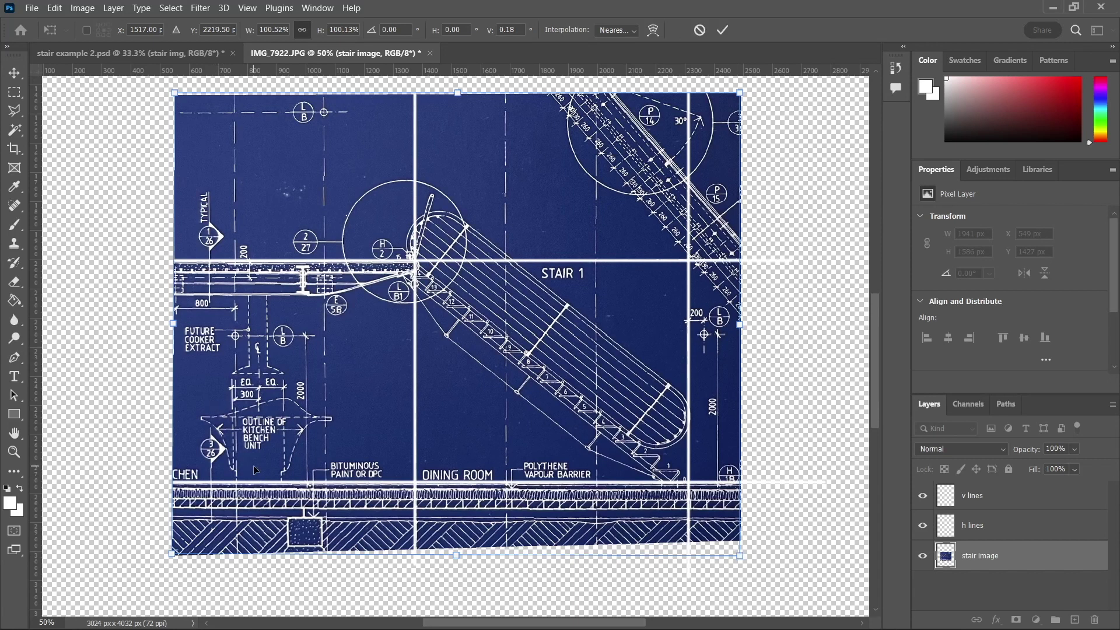
key(alt+.)
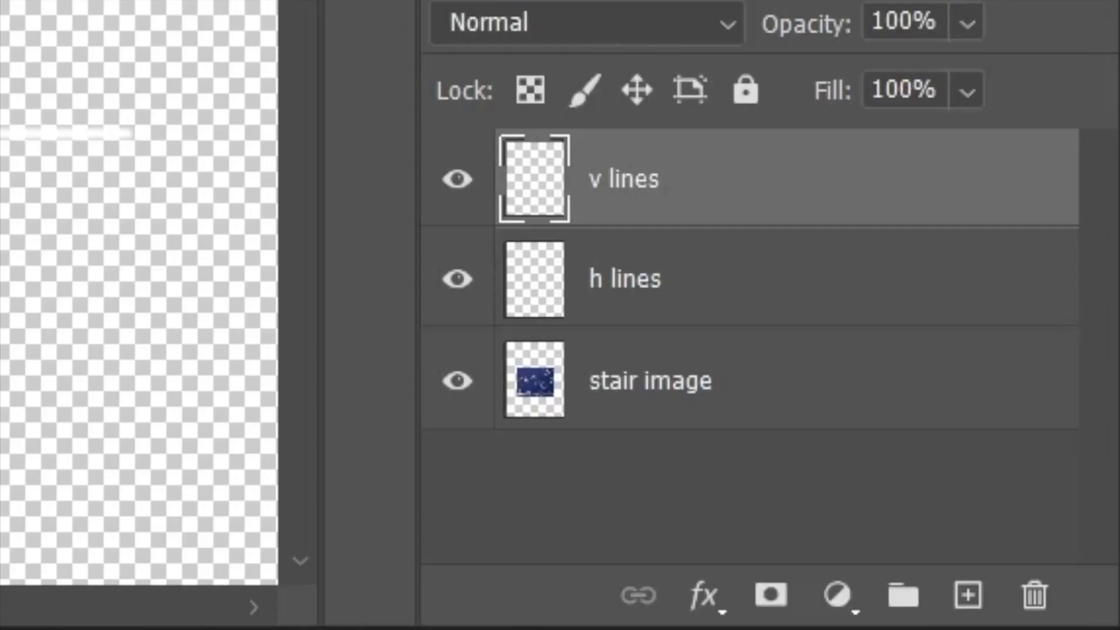
Step: Hide the v lines and h lines layers and crop the canvas to the straightened drawing, about 1950 by 1508 px
click(458, 179)
click(457, 294)
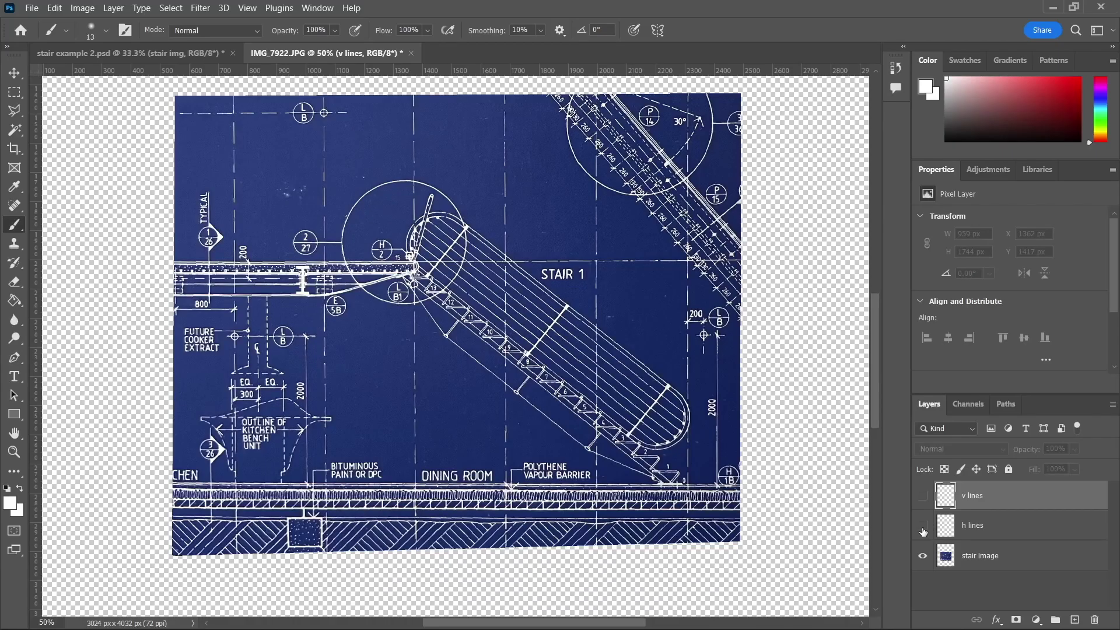
key(ctrl+minus)
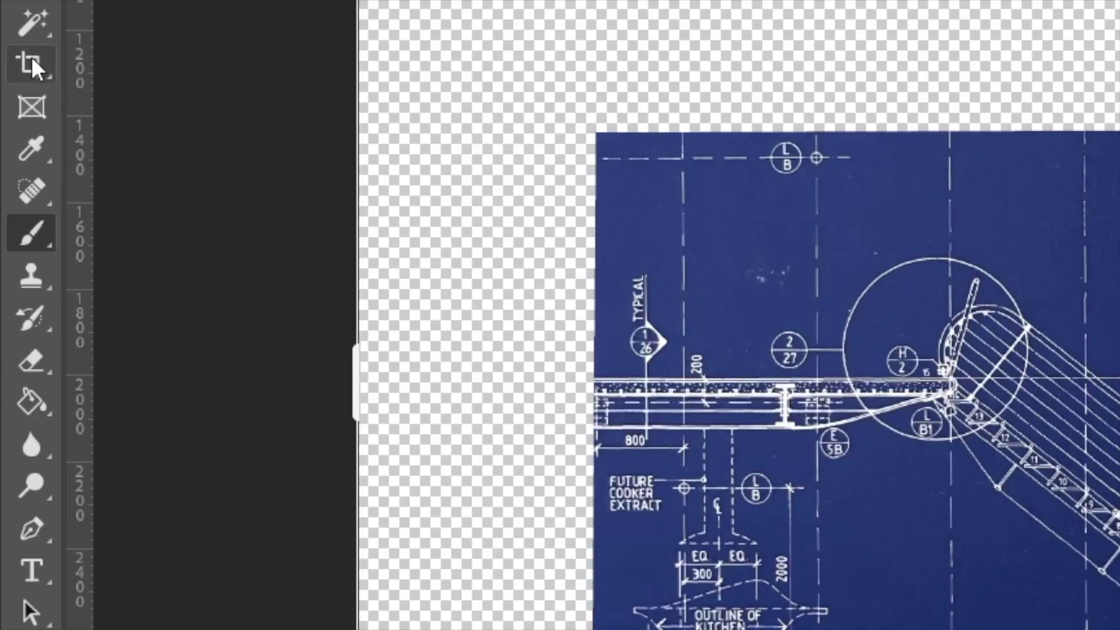
click(19, 154)
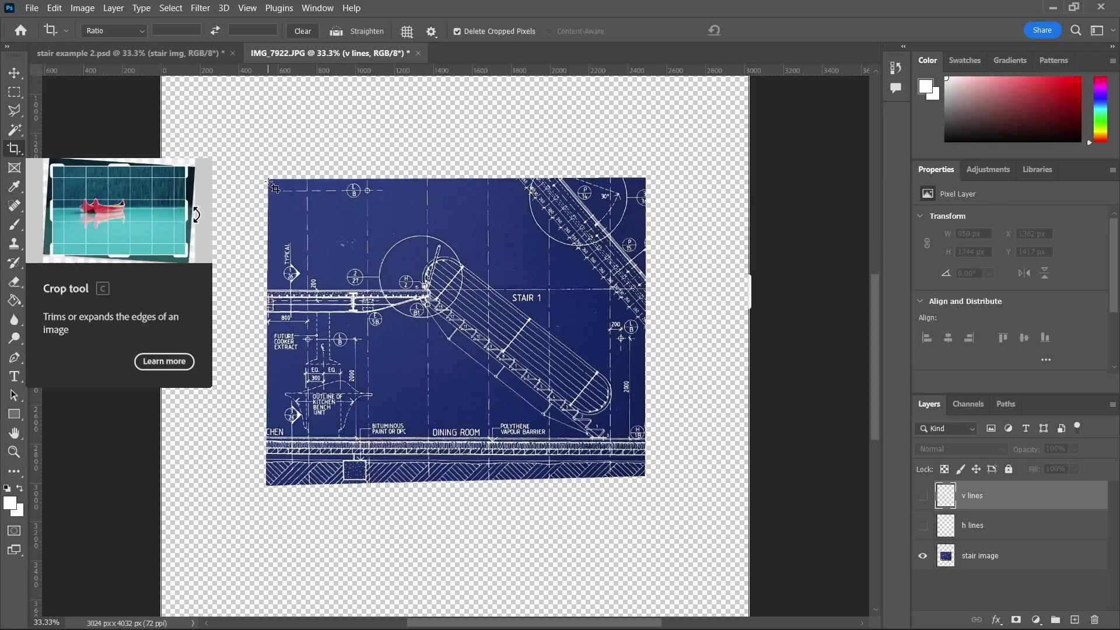
drag(266, 178, 644, 477)
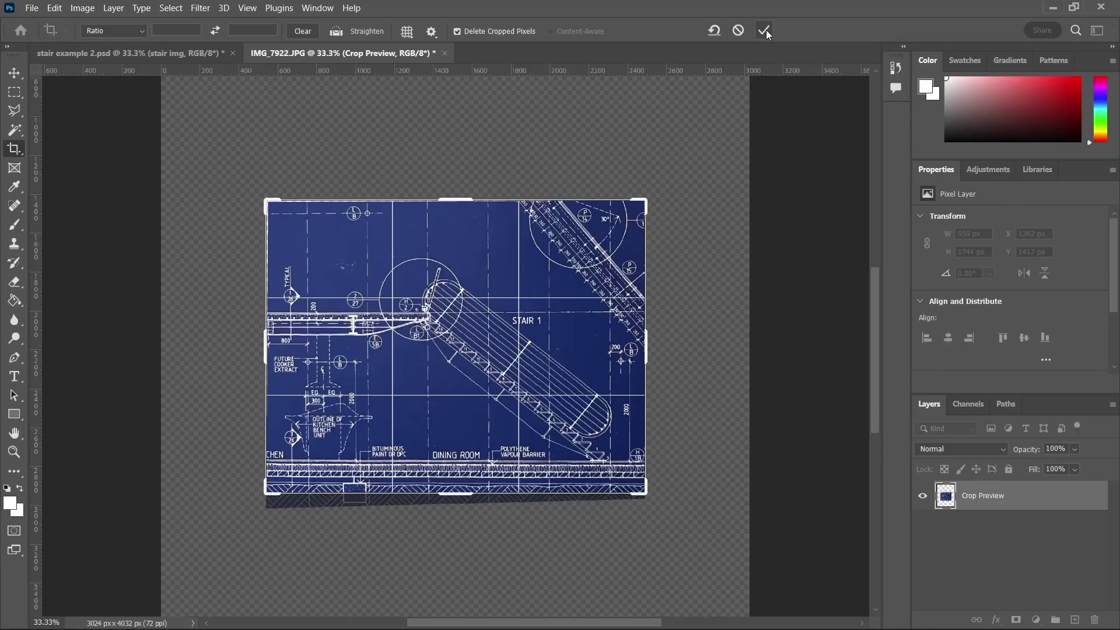
click(716, 120)
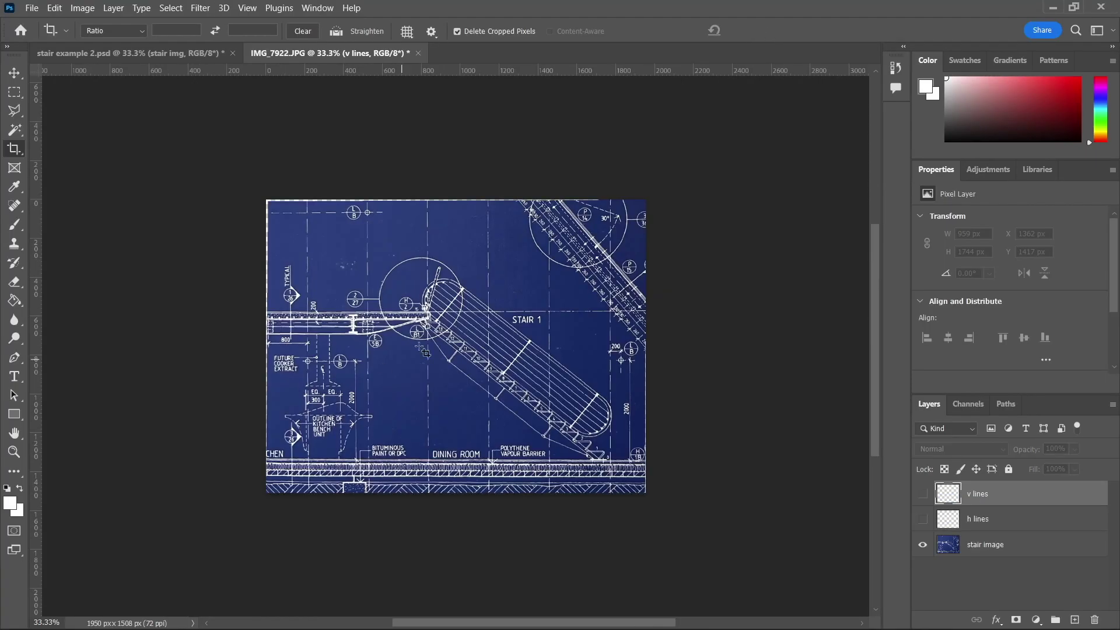
click(14, 73)
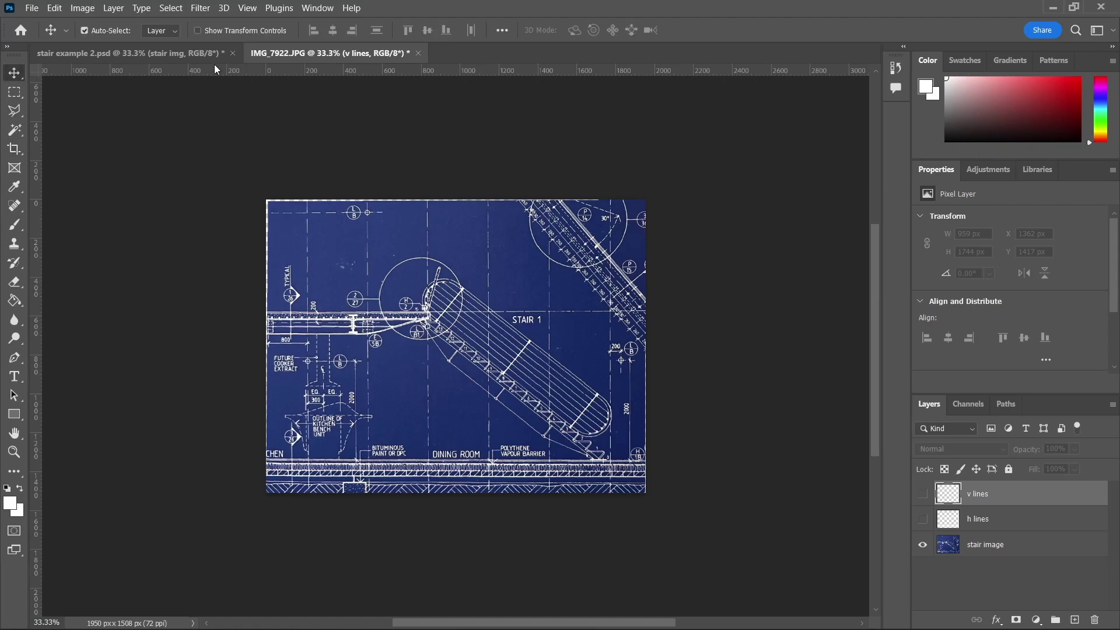
Step: Export the straightened drawing as a JPG file named "stair example", with sRGB conversion and an embedded color profile
click(22, 8)
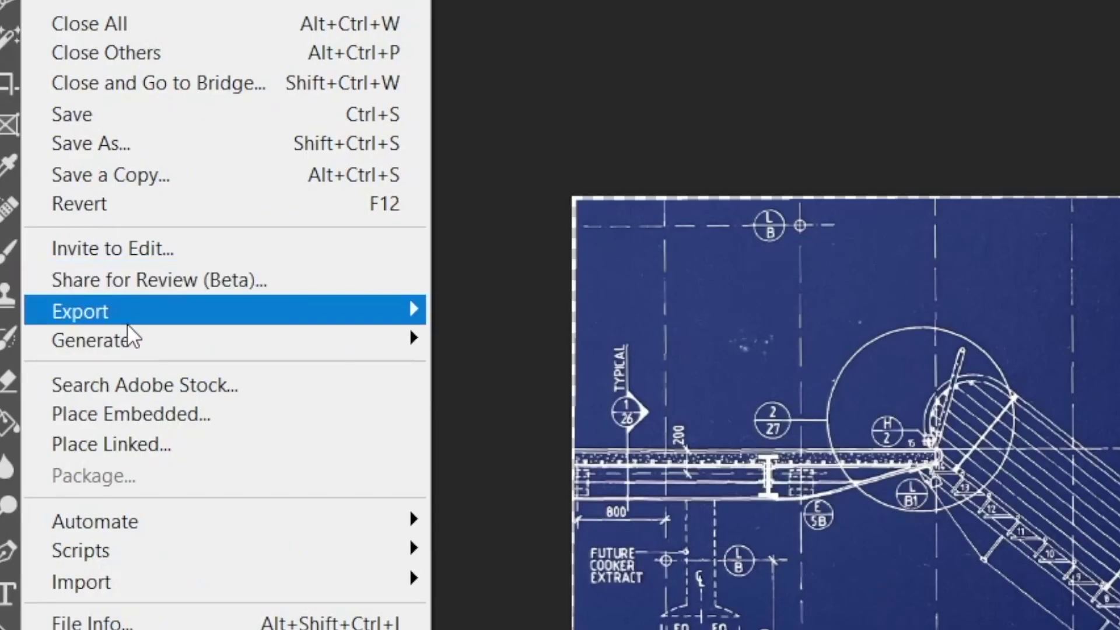
mouse_move(173, 308)
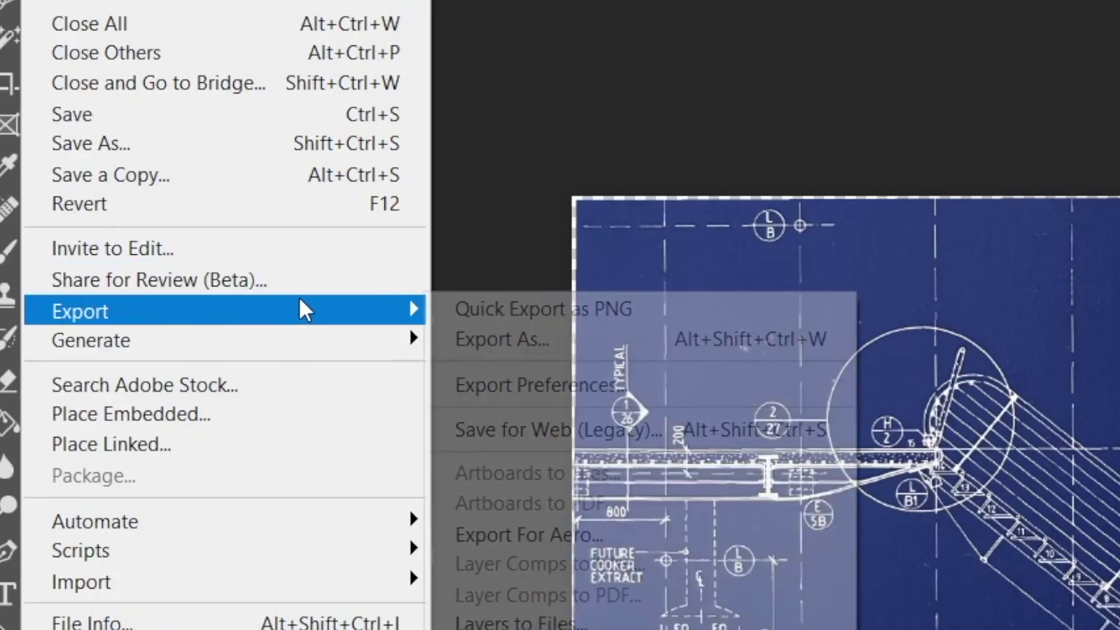
click(510, 341)
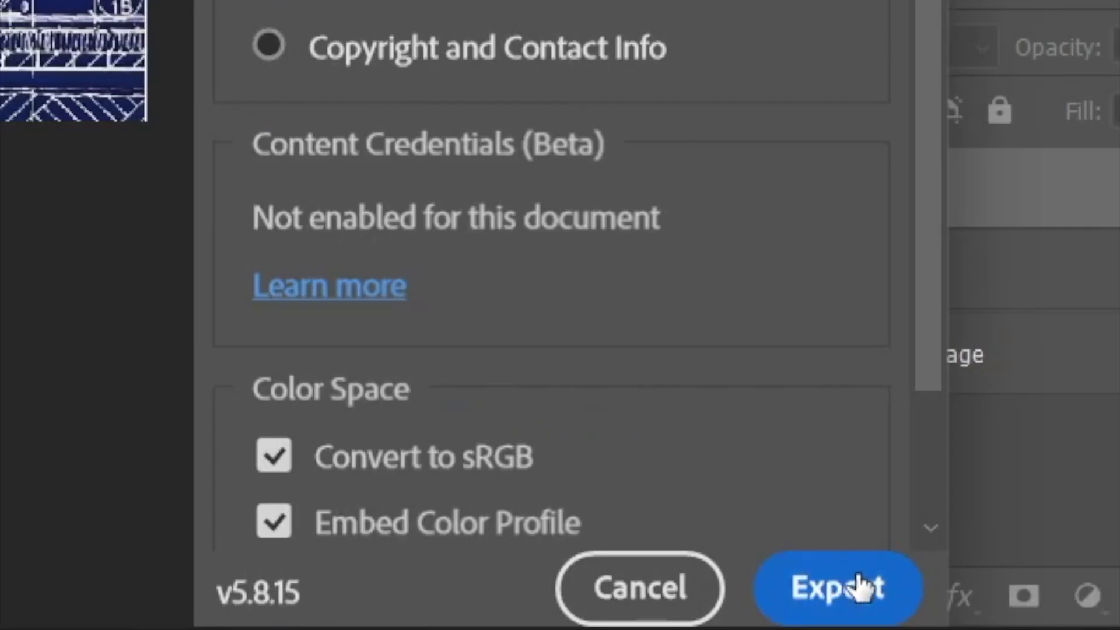
click(854, 587)
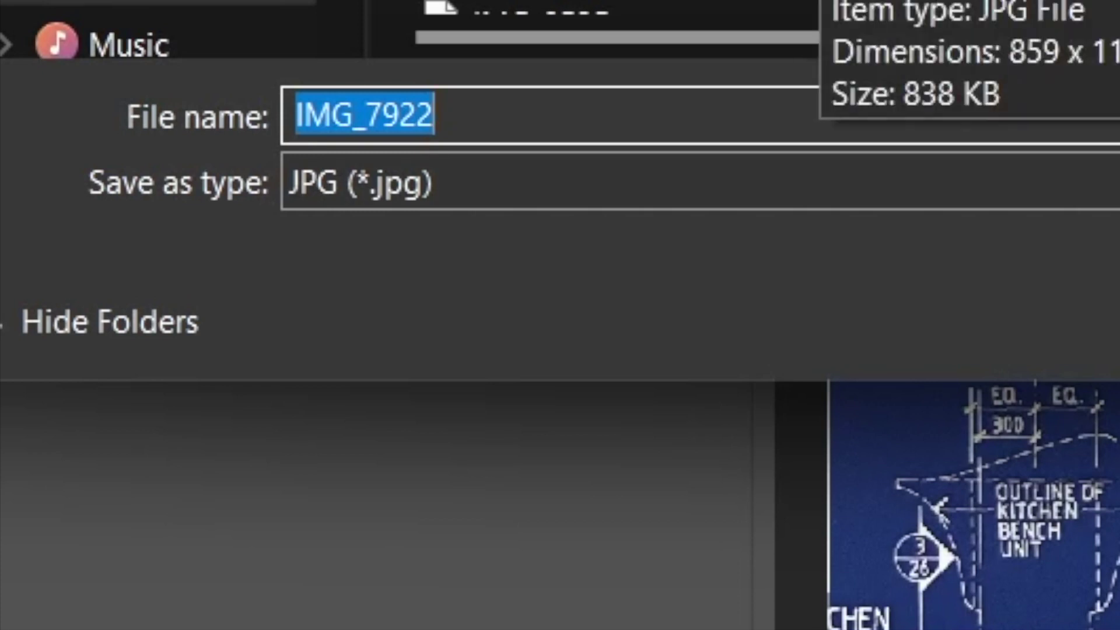
text(stair )
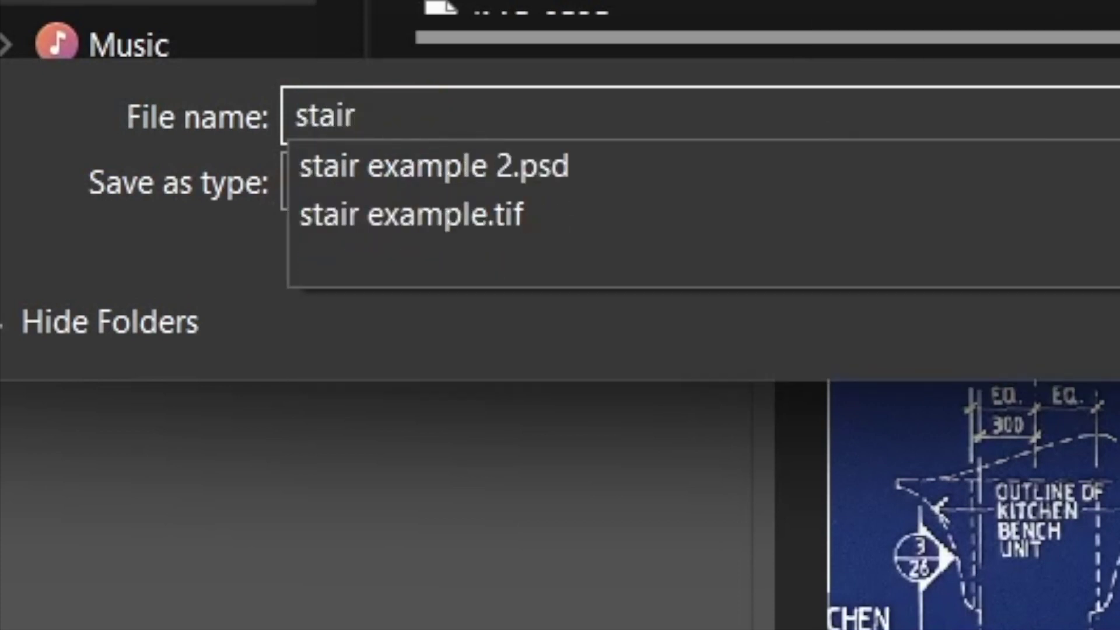
text(example)
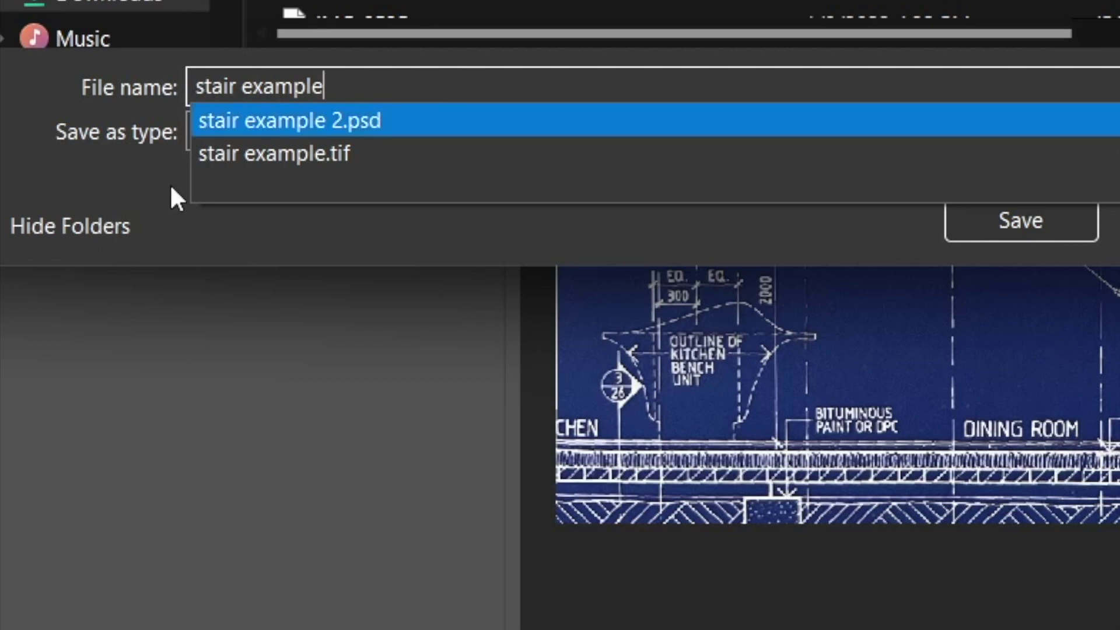
click(314, 385)
click(1028, 236)
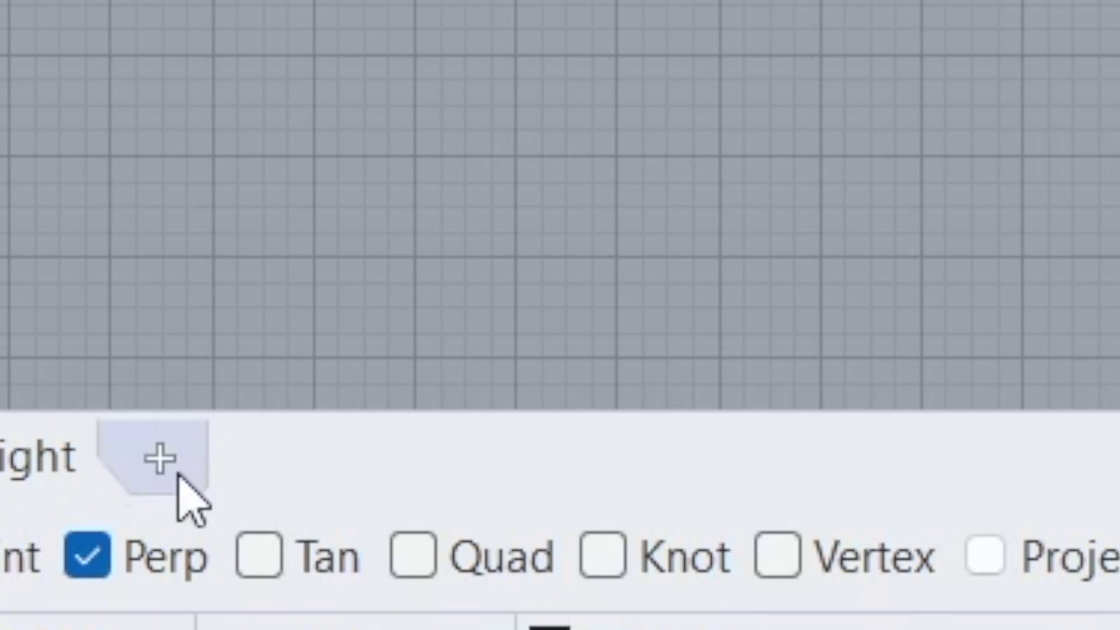
Step: Create a portrait layout page named "30x30", 30 by 30 inches, with one detail and Rhino PDF as the printer
click(179, 476)
click(446, 112)
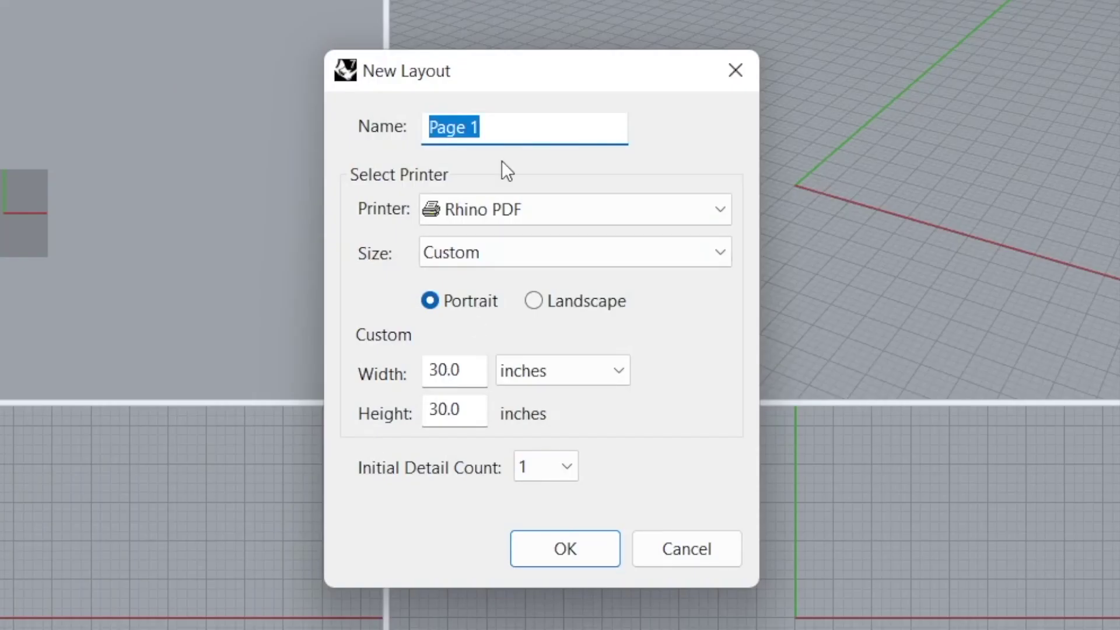
text(30x30)
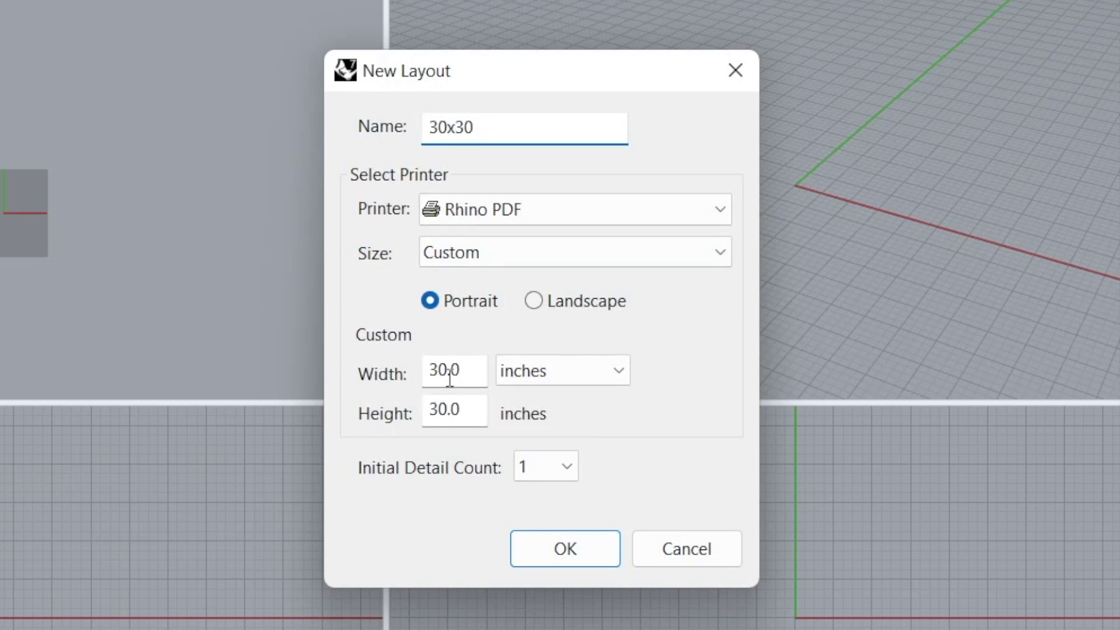
click(572, 554)
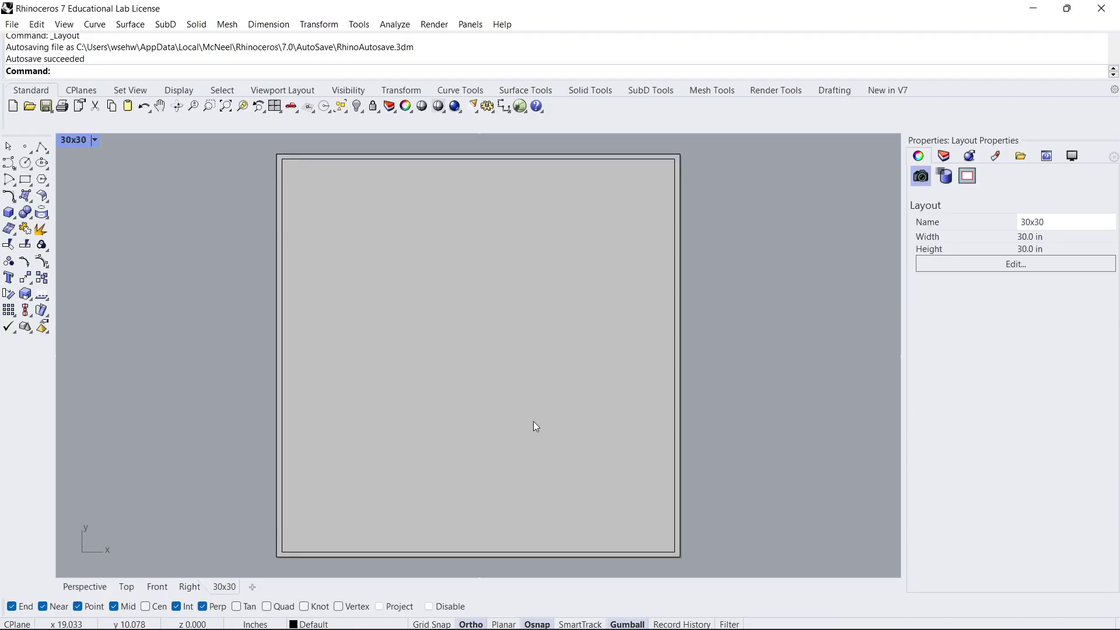
Step: Set the detail view's scale to 1 inch on page for 12 inches in model
click(458, 166)
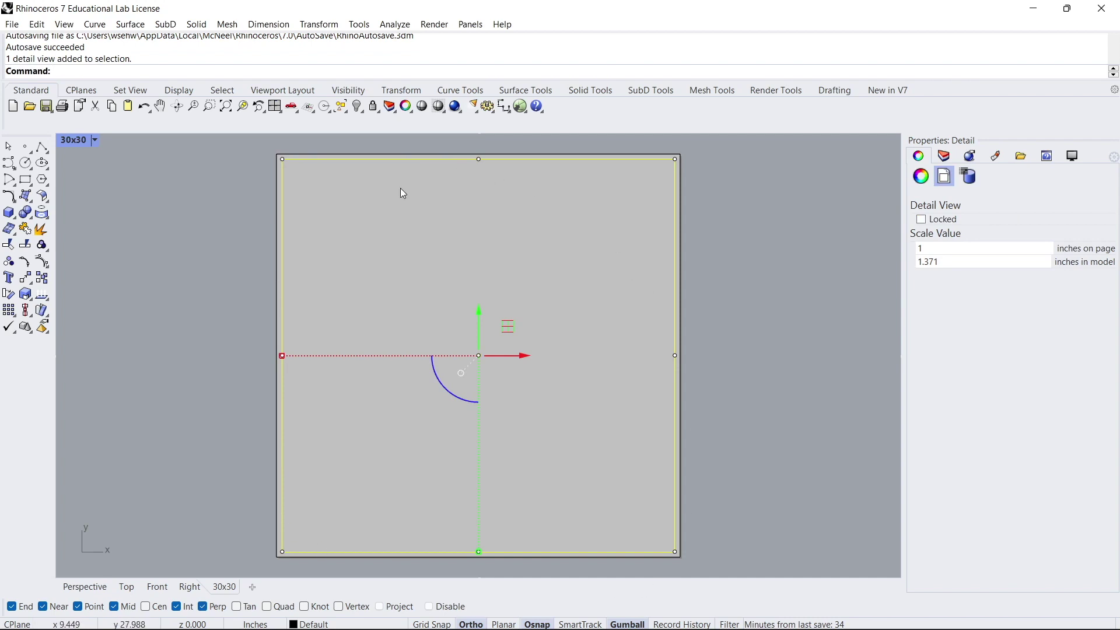
click(942, 156)
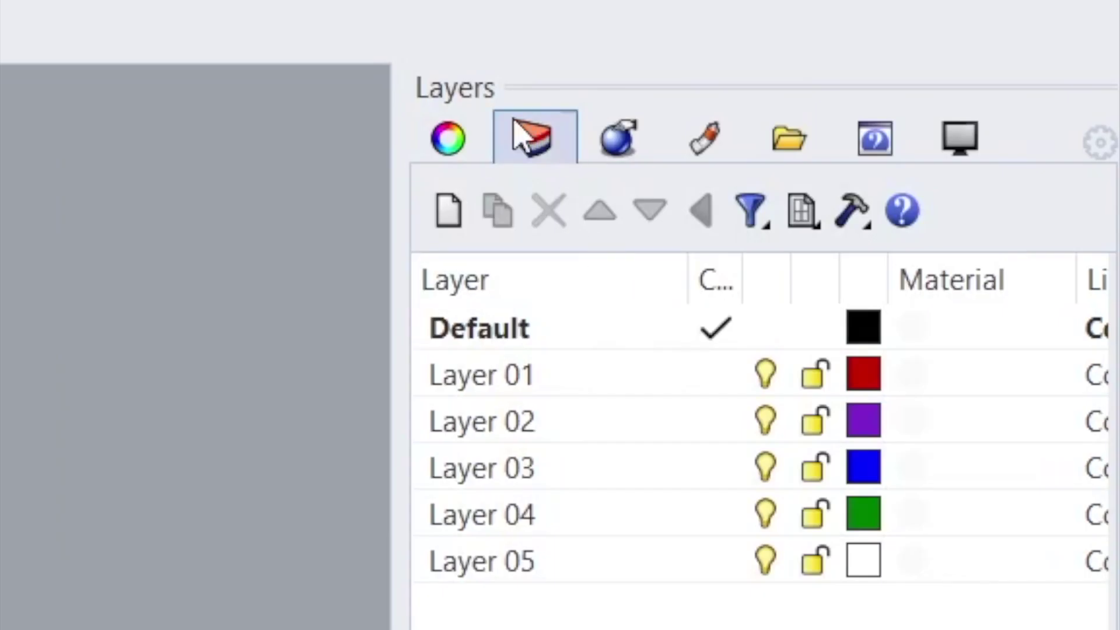
click(921, 154)
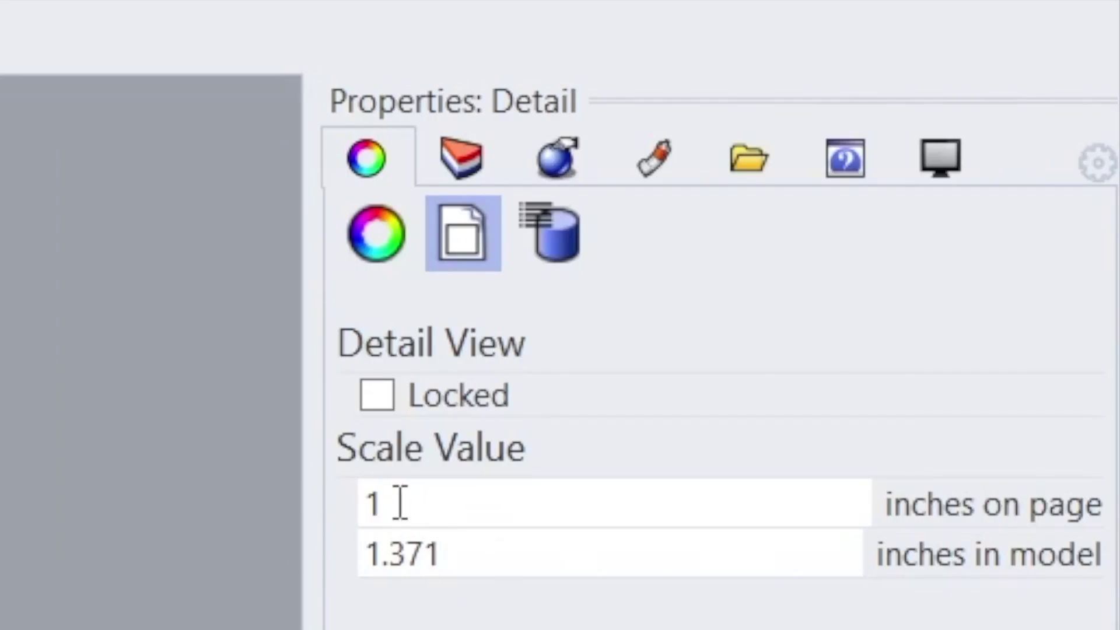
click(490, 562)
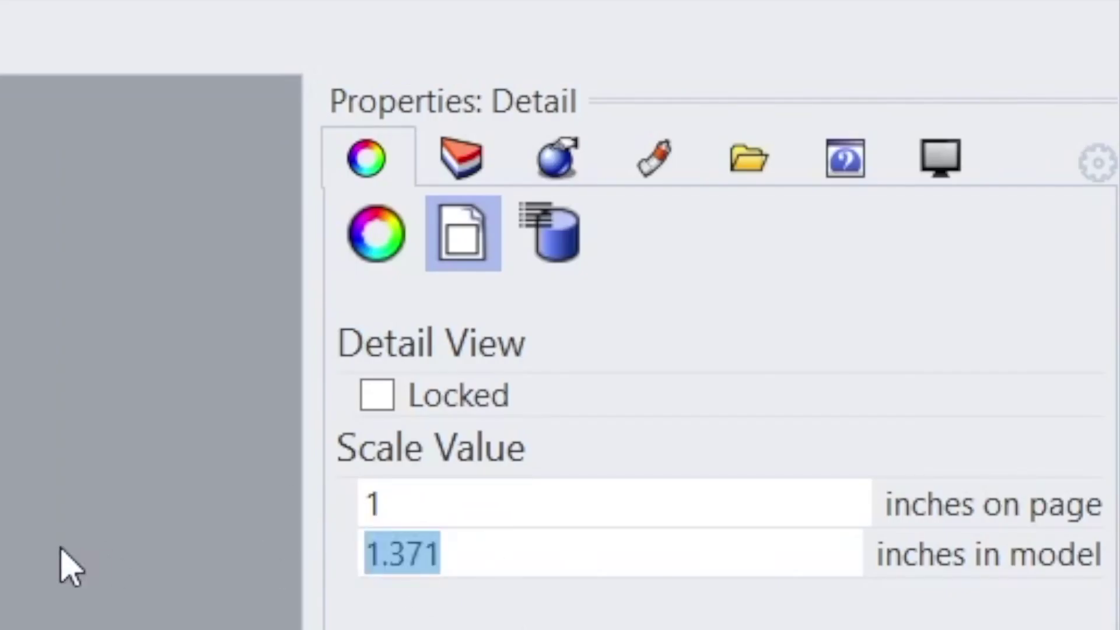
text(12)
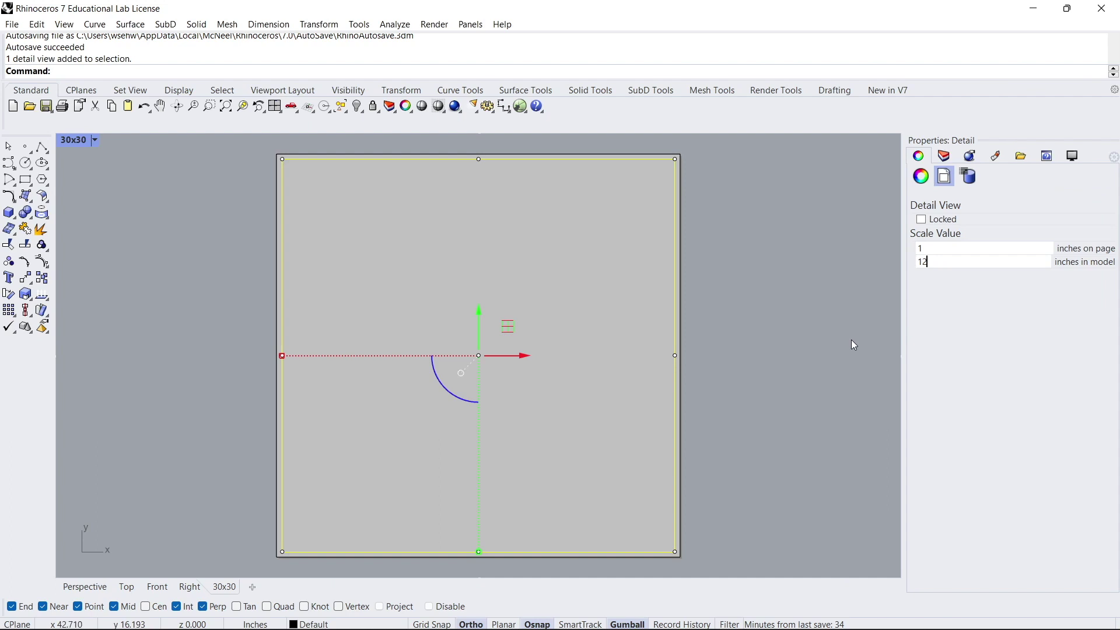
click(810, 335)
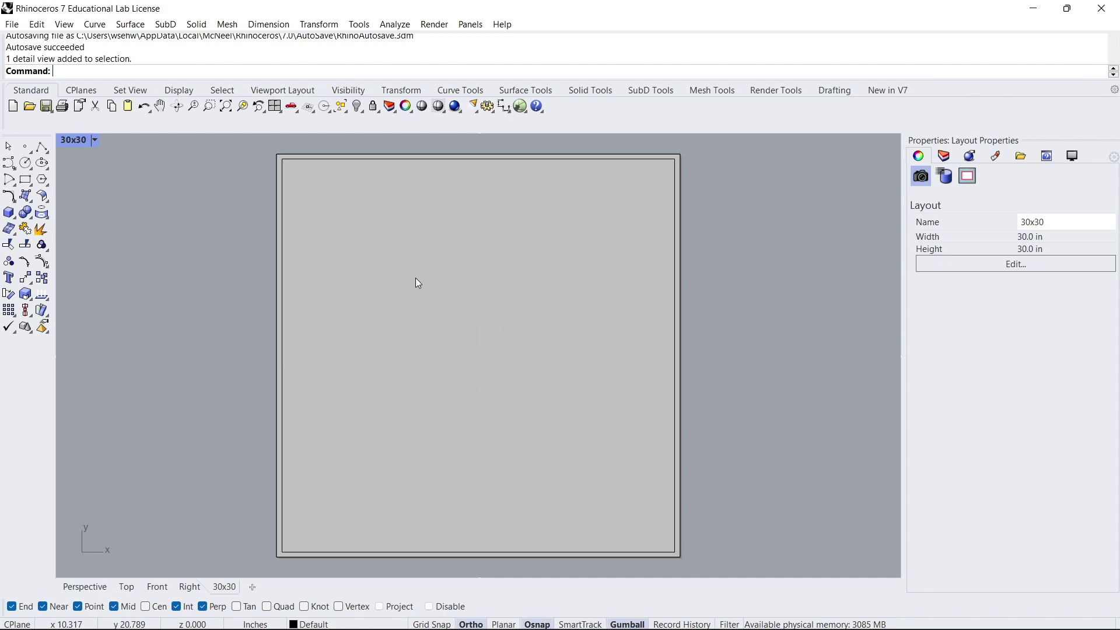
Step: Activate the detail view on the 30x30 page and draw a 12' by 12' rectangle in it
double_click(282, 238)
click(25, 179)
click(342, 213)
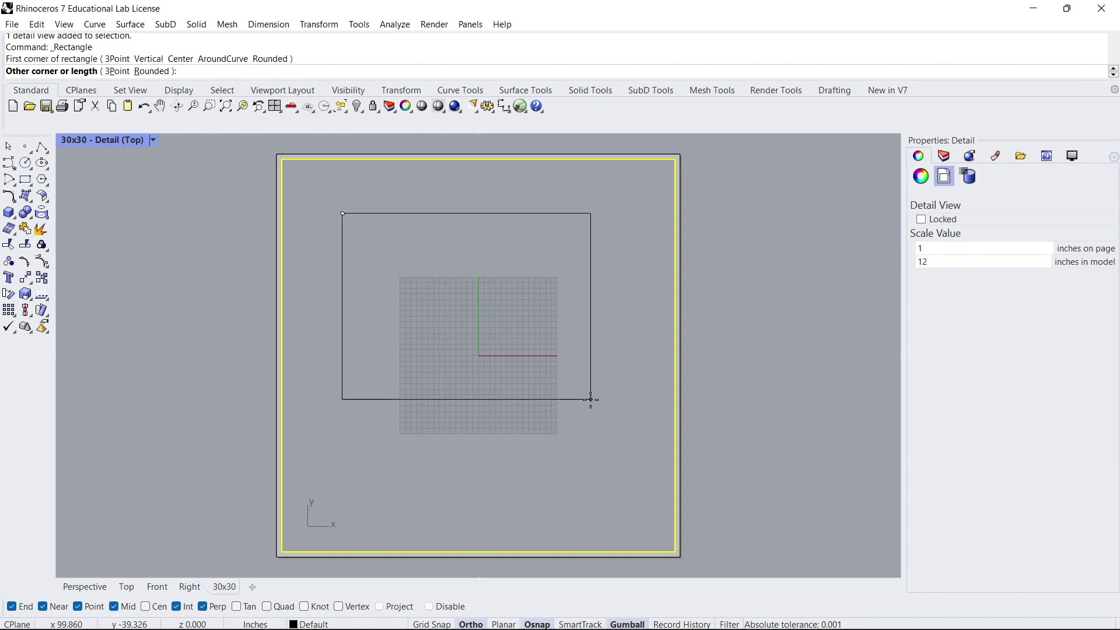
text(12'12)
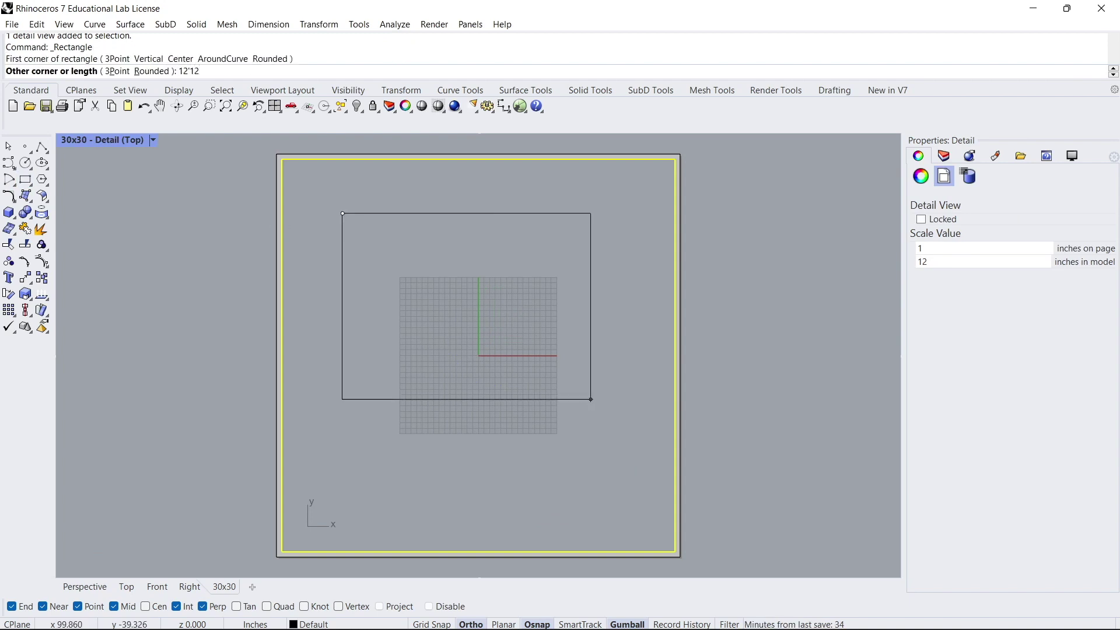
key(BackSpace)
key(BackSpace)
key(Return)
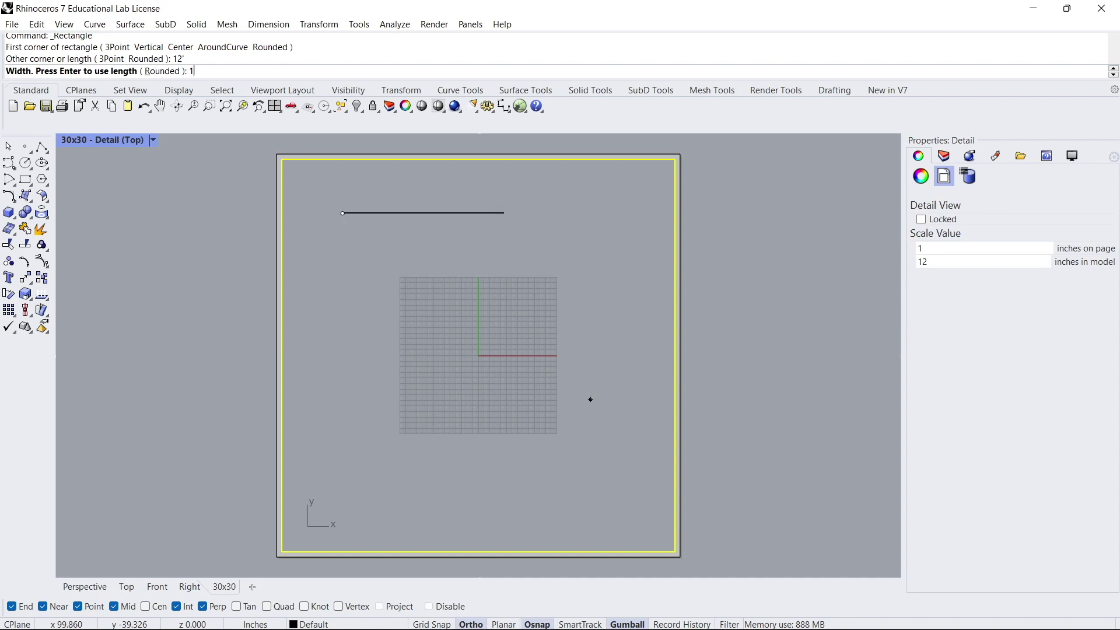
key(Return)
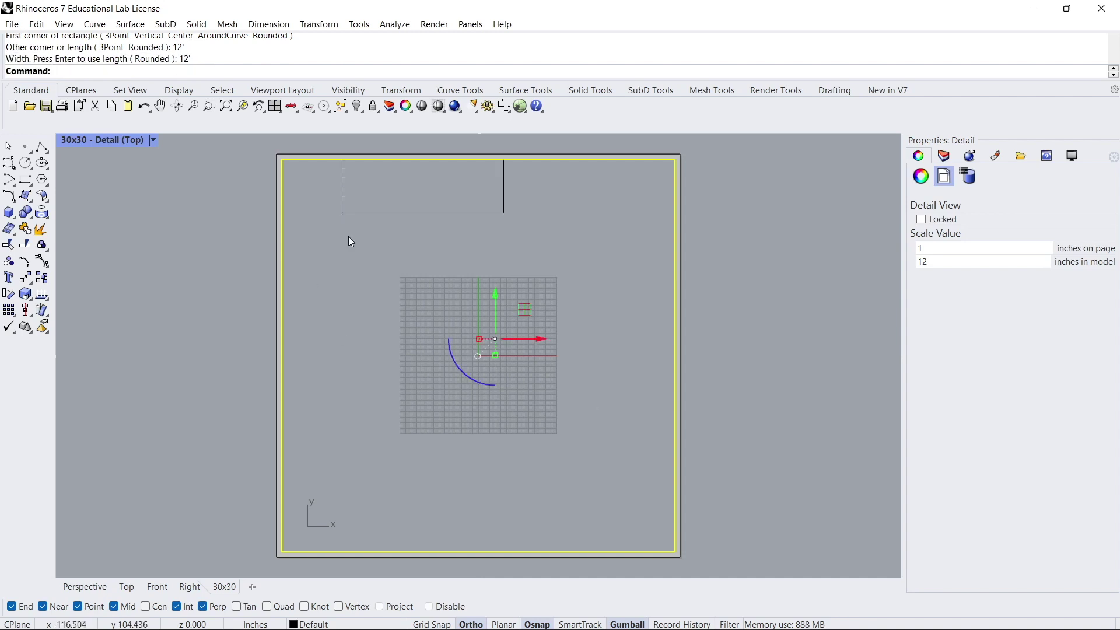
Step: Move the 12' square down to roughly the middle of the detail view and deselect it
click(368, 213)
scroll(436, 216, down, 2)
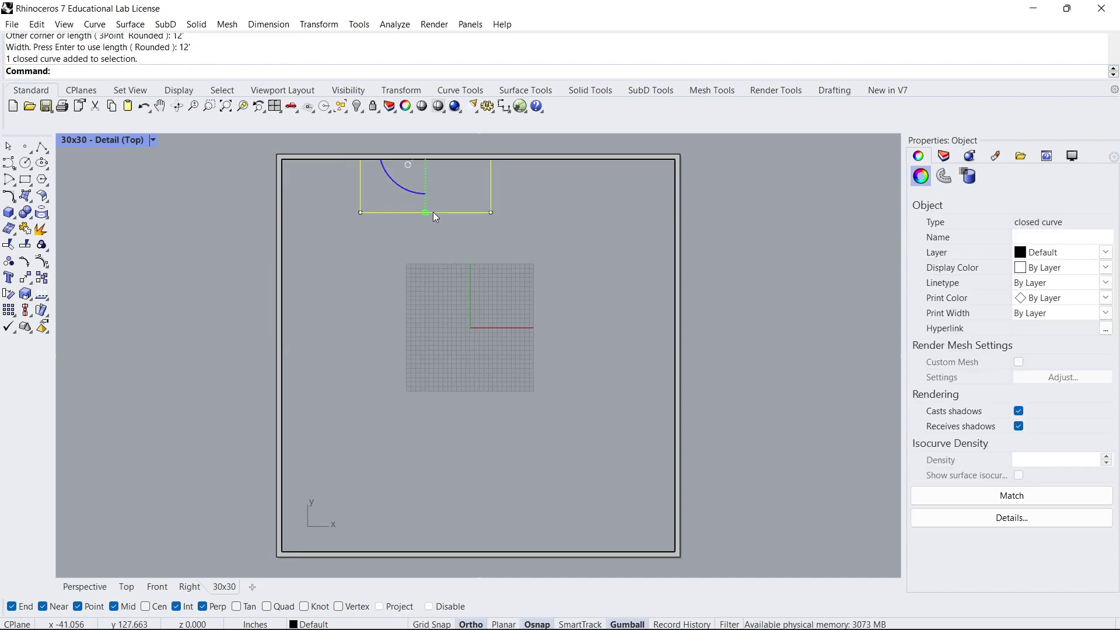
scroll(434, 213, up, 1)
drag(434, 213, 500, 335)
click(721, 323)
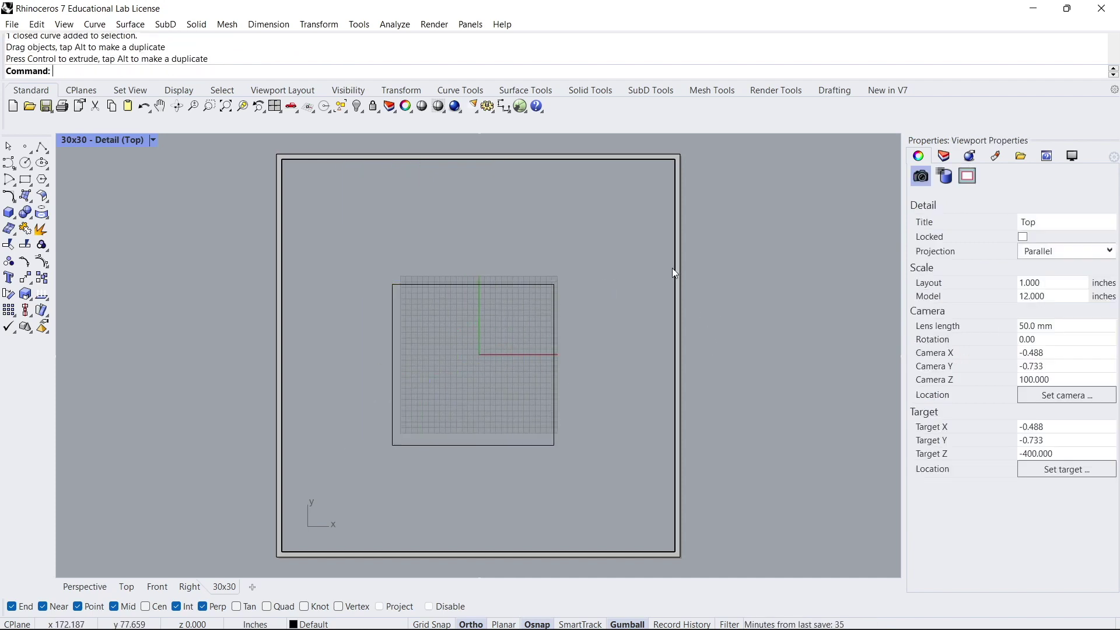
Step: Zoom out slightly inside the detail view and return to the layout page
click(674, 267)
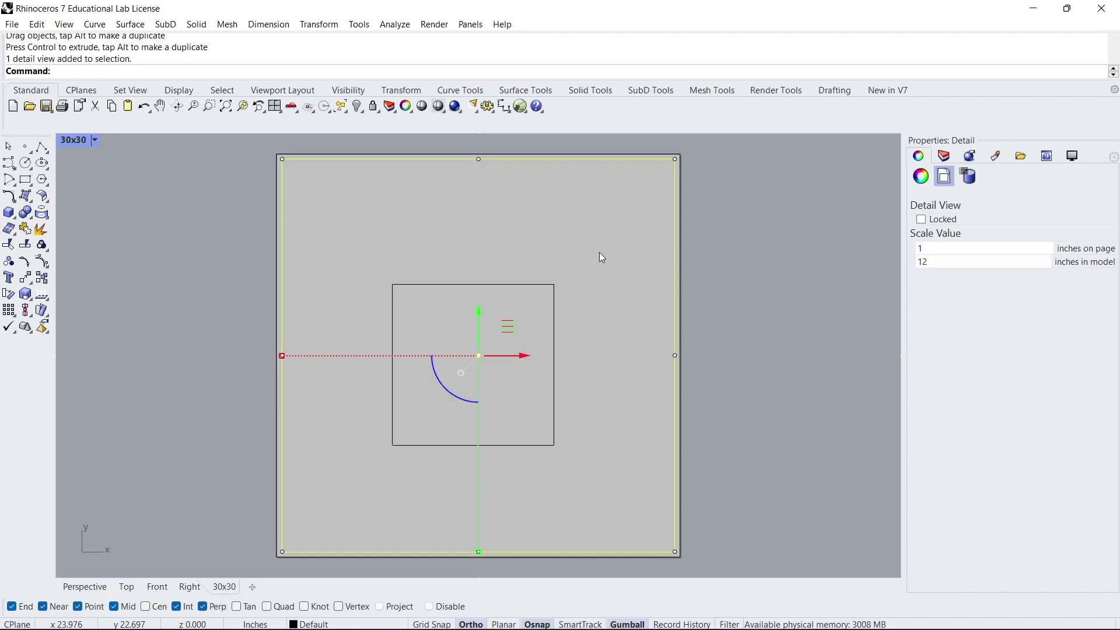
double_click(599, 252)
scroll(600, 252, down, 1)
double_click(773, 287)
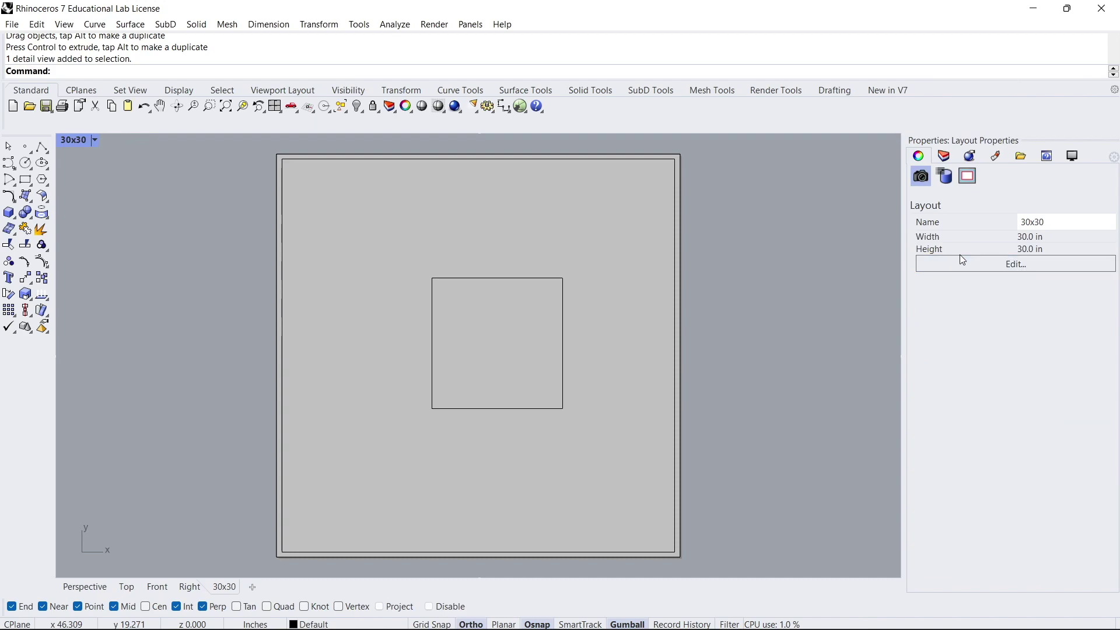
Step: Restore the zoomed detail's scale by setting 12 inches in model for 1 inch on page
click(681, 245)
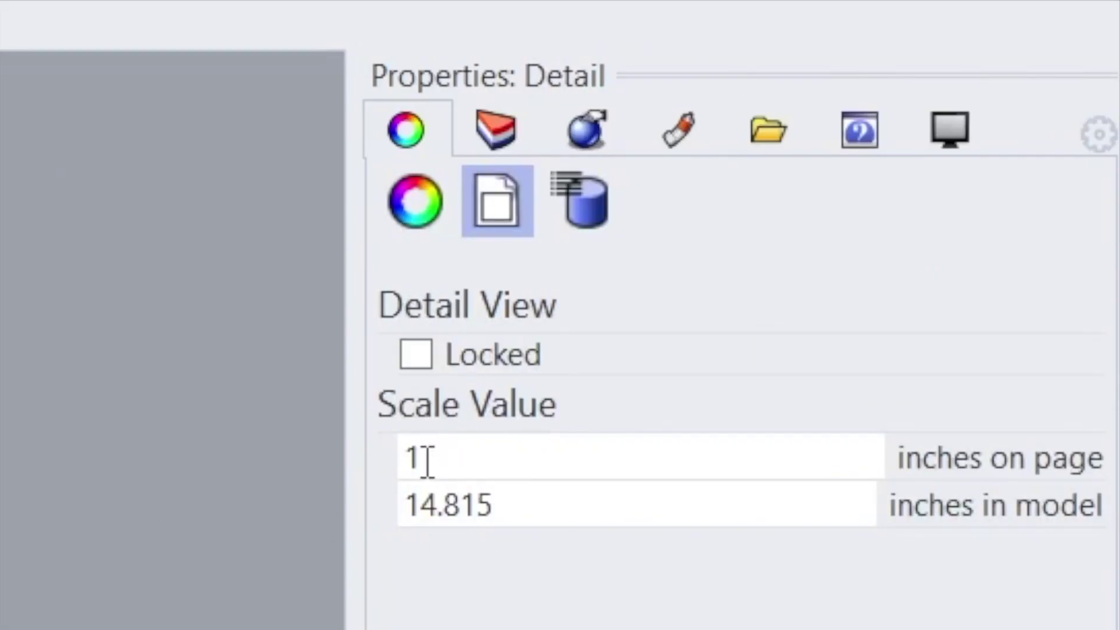
click(583, 510)
text(12)
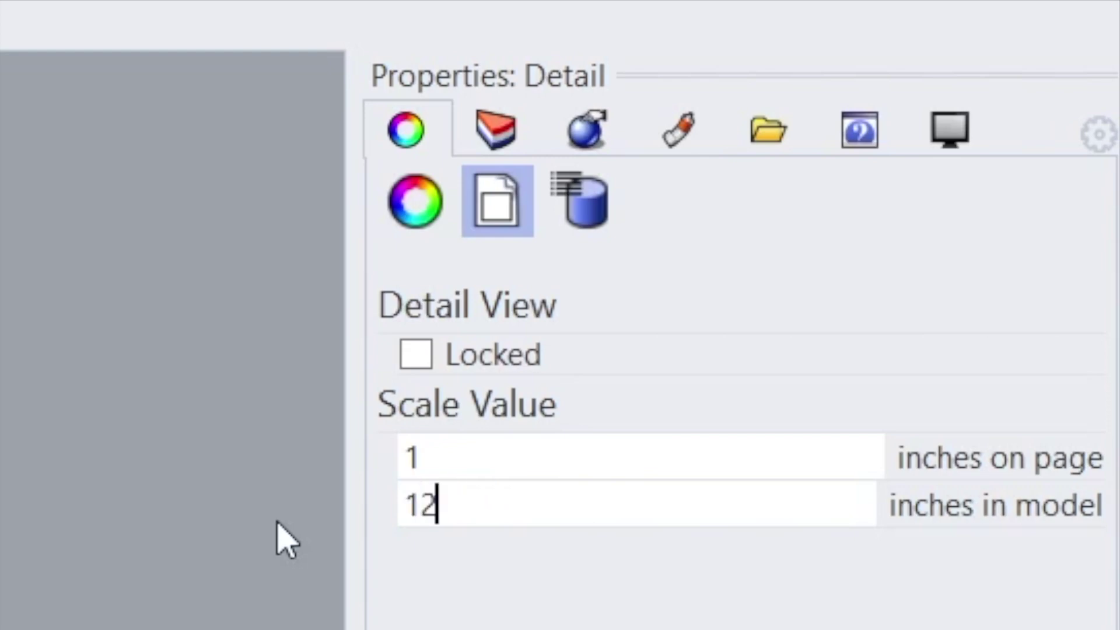
click(751, 303)
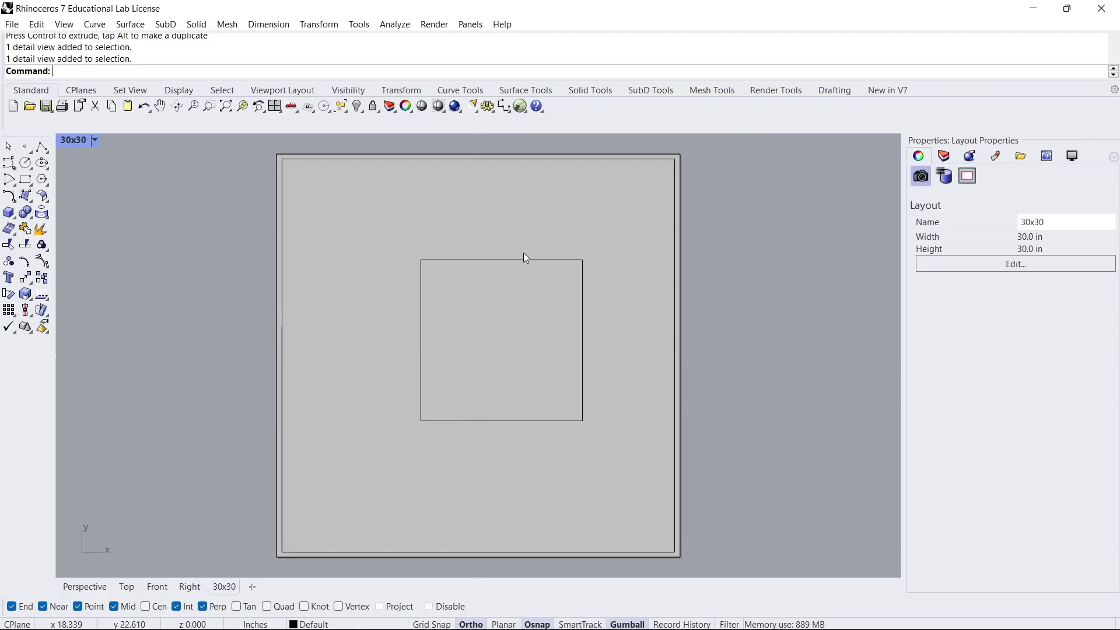
click(612, 160)
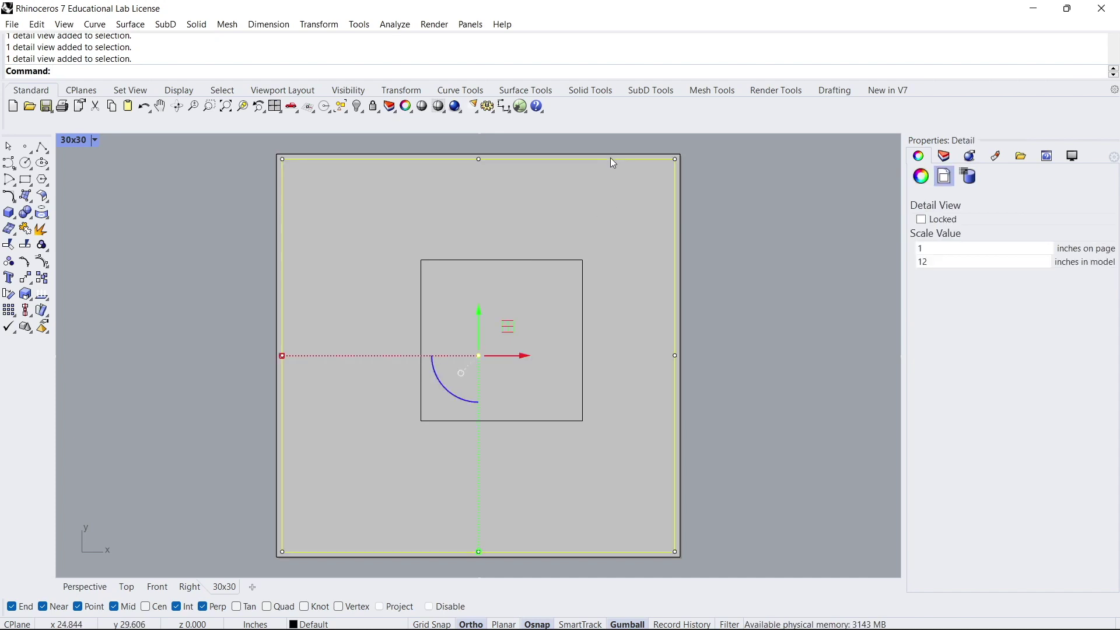
double_click(606, 159)
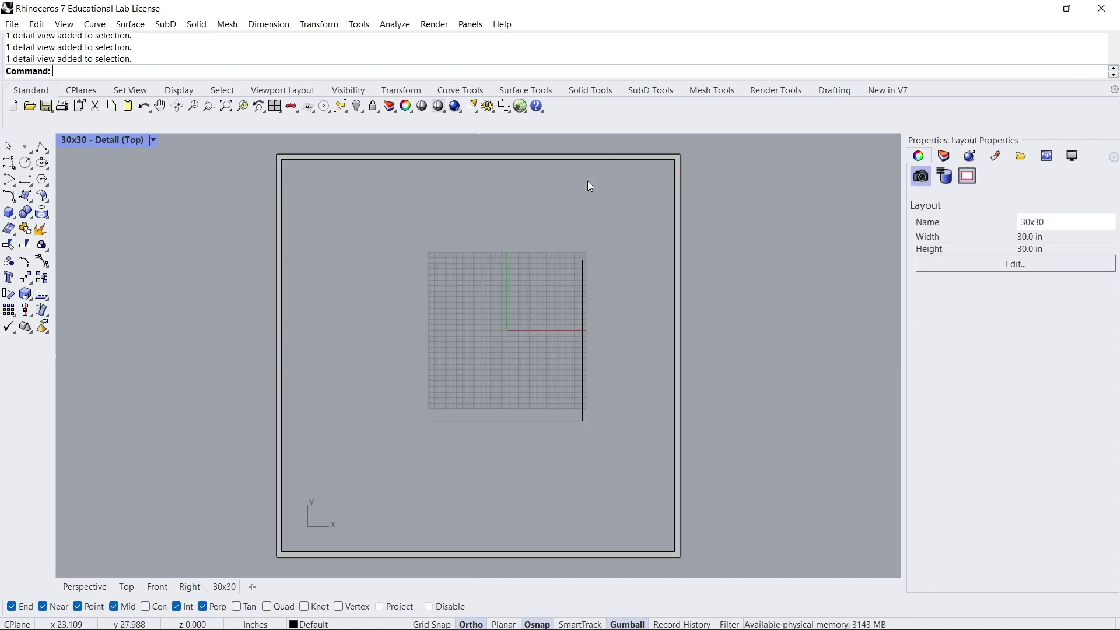
middle_click(452, 225)
mouse_move(471, 221)
mouse_down()
mouse_move(467, 230)
mouse_move(487, 221)
mouse_move(456, 220)
mouse_up()
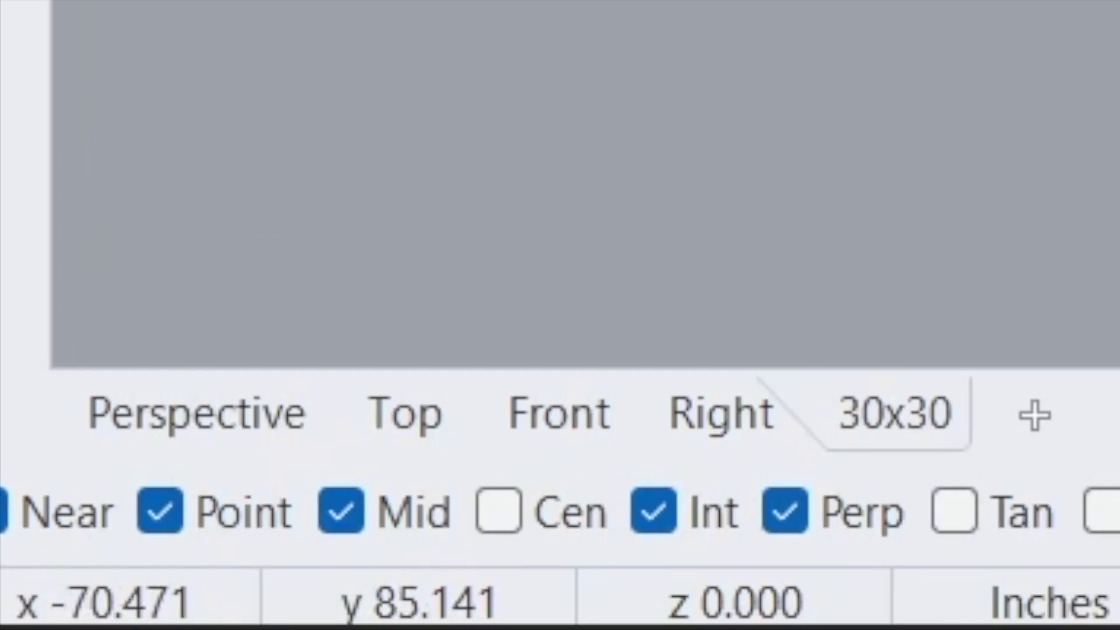
Step: Delete the 12' square from the model in the Top view
click(124, 586)
click(289, 197)
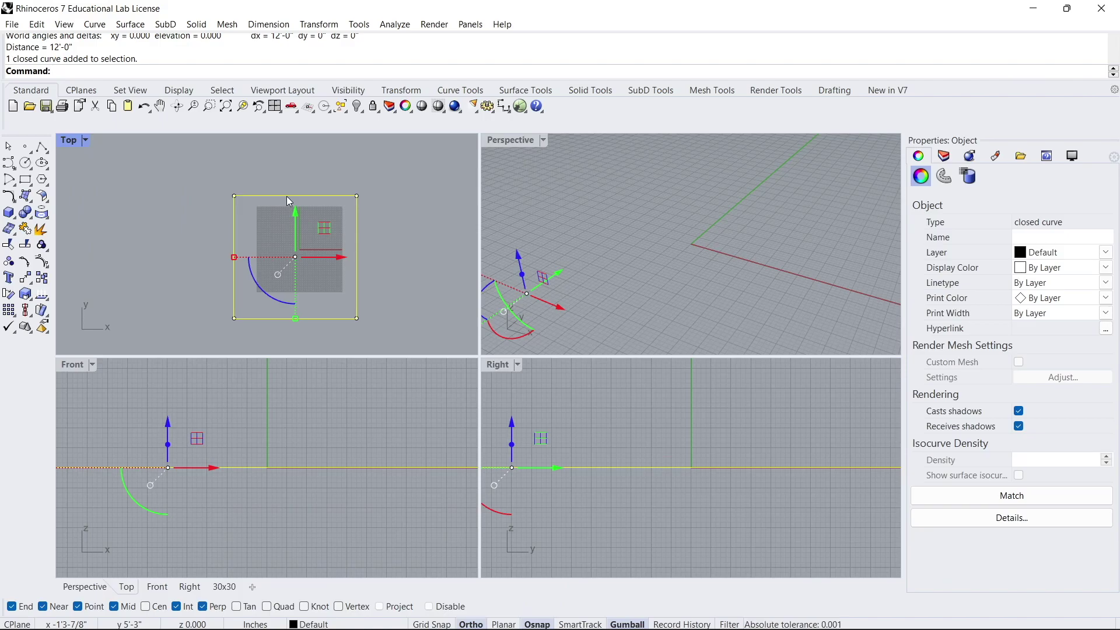
key(Delete)
Step: Insert the "stair example" JPG as a picture in the Top view, sized well beyond the construction grid
text(Pictureframe)
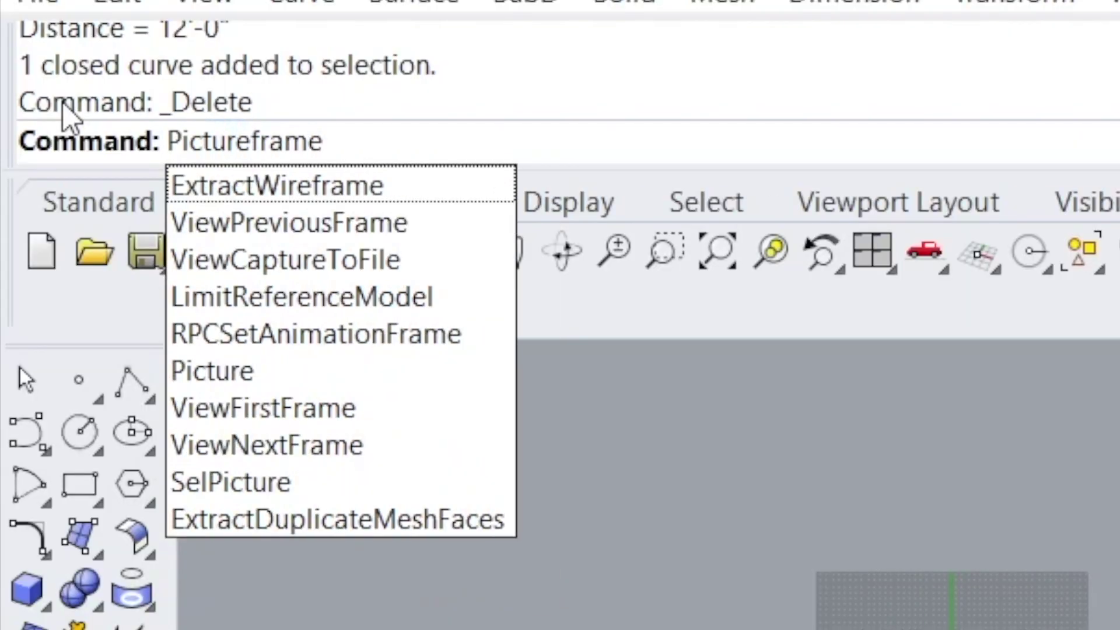
key(Return)
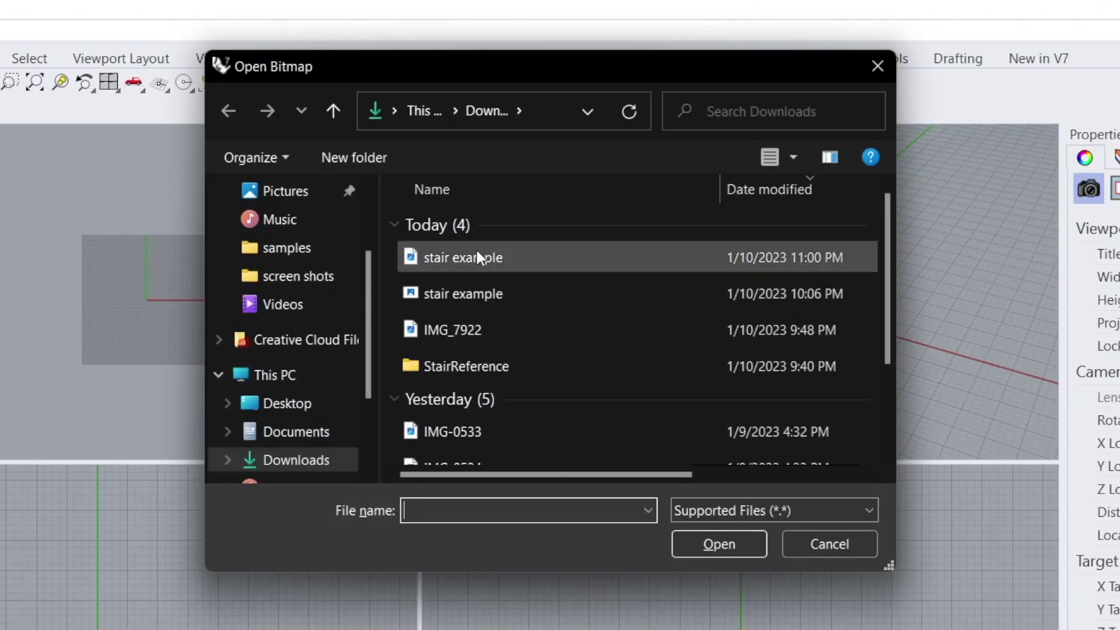
click(477, 257)
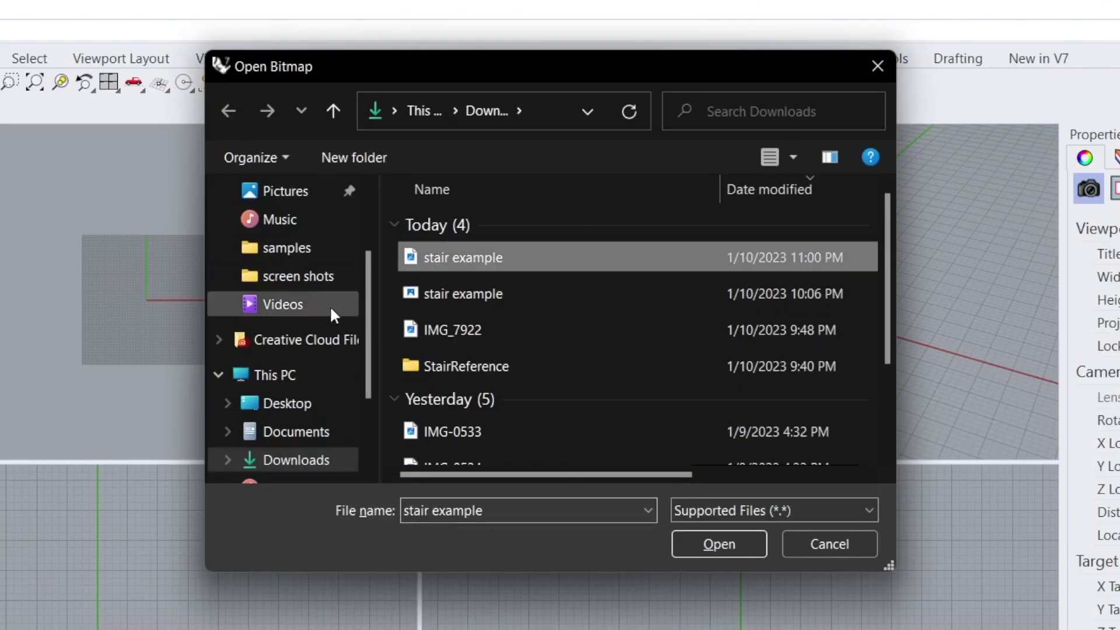
click(720, 543)
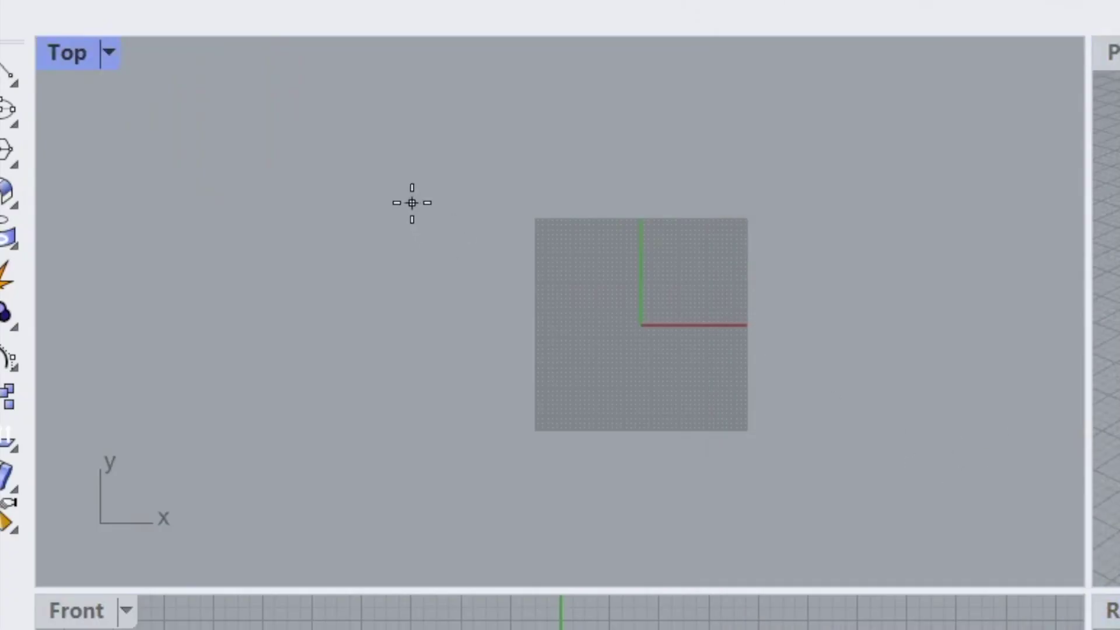
click(484, 182)
scroll(933, 461, down, 6)
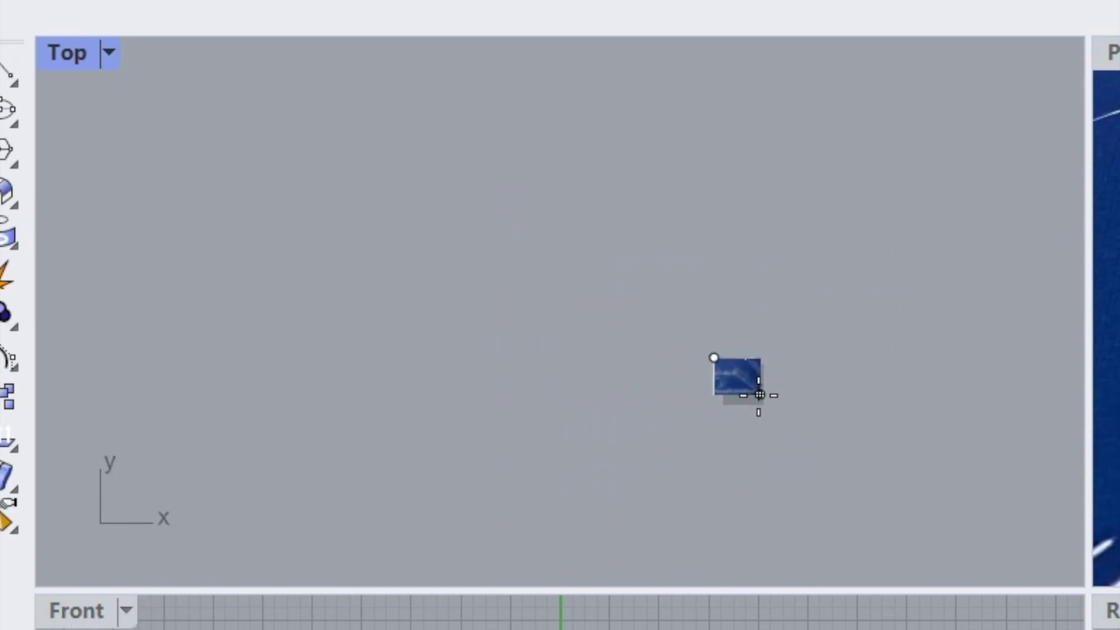
scroll(790, 420, up, 4)
click(863, 466)
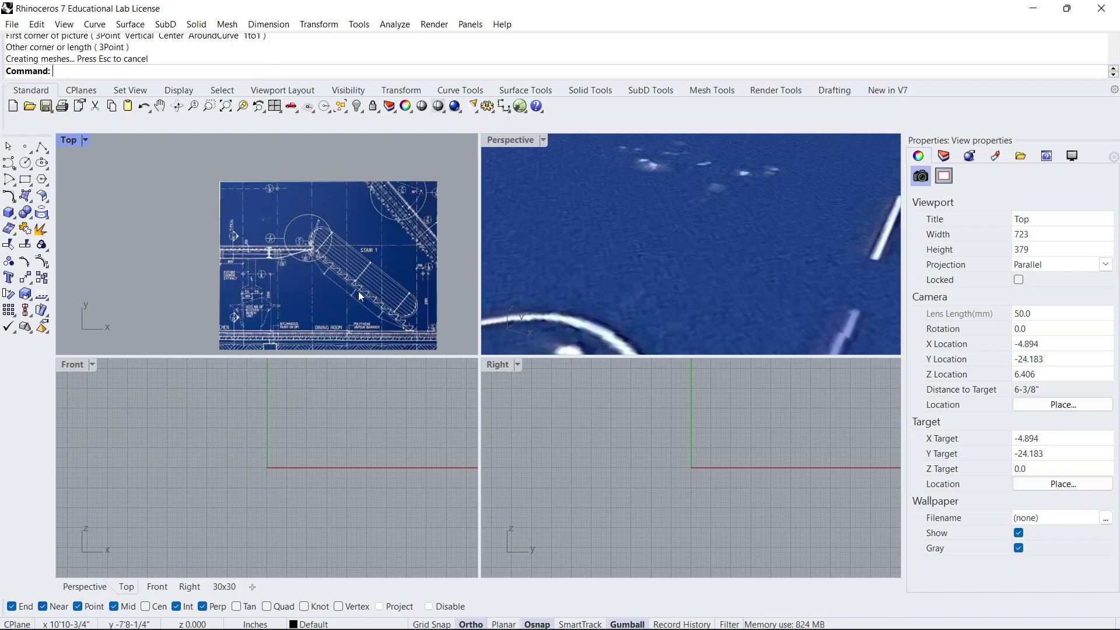
Step: Reposition the stair picture inside the 30x30 page's detail view so the whole drawing sits roughly centred on the page
scroll(314, 260, up, 2)
scroll(242, 254, down, 2)
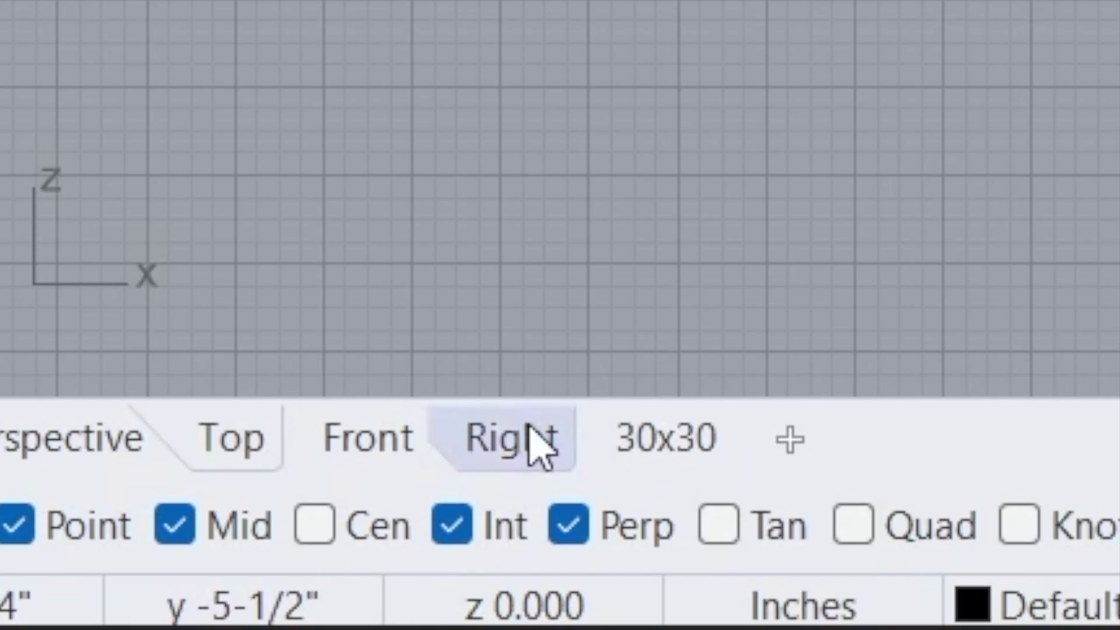
click(224, 586)
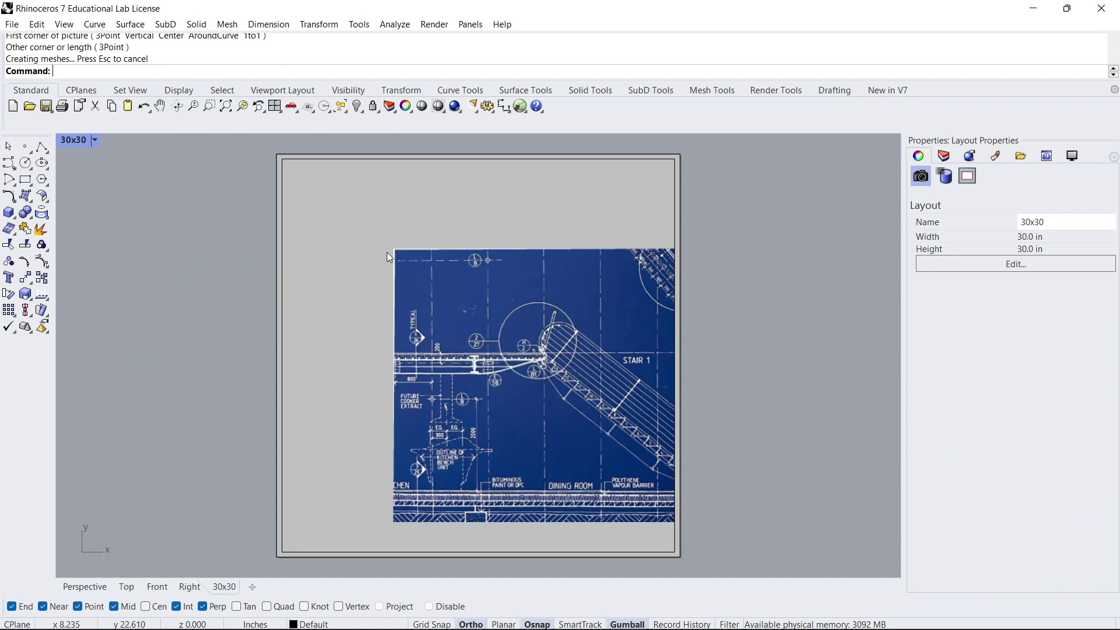
double_click(380, 232)
click(512, 343)
drag(512, 343, 438, 313)
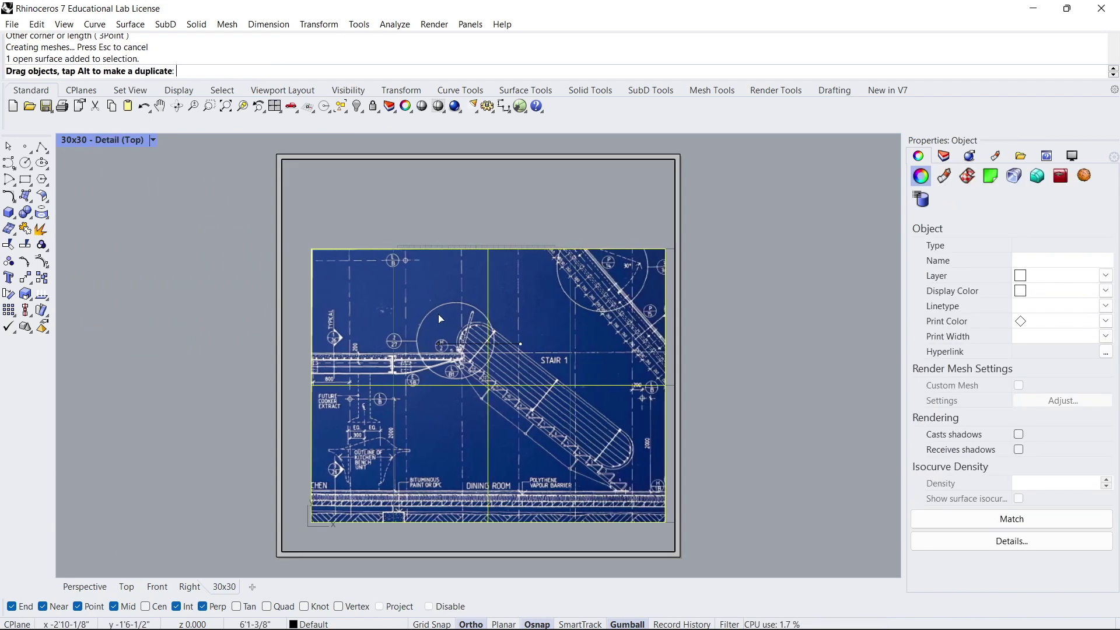
drag(488, 344, 489, 293)
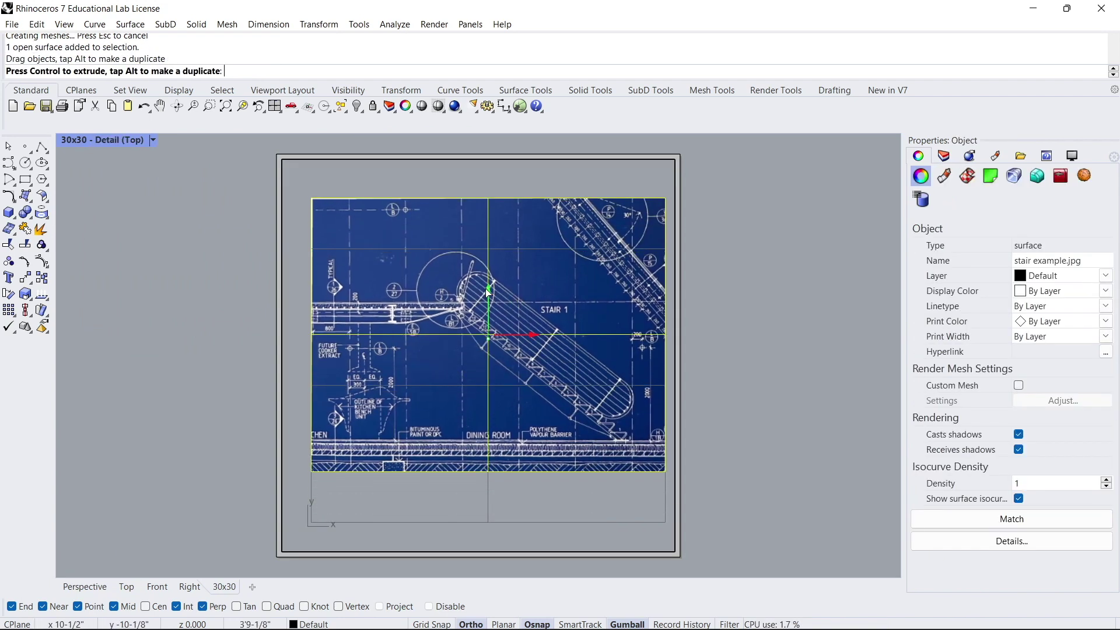
mouse_move(526, 331)
mouse_down()
mouse_move(497, 337)
mouse_move(513, 337)
mouse_up()
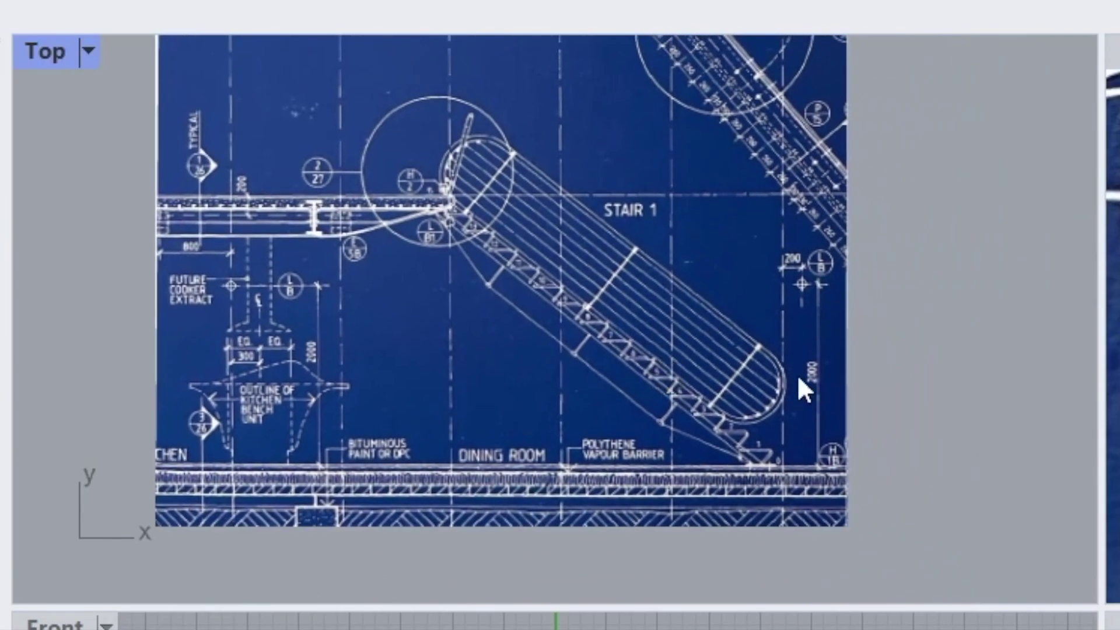
Step: Draw a vertical reference line over the 2000 dimension beside the stair, from the floor line up to the dimension's upper end
scroll(822, 388, up, 5)
scroll(850, 403, up, 2)
scroll(775, 362, down, 3)
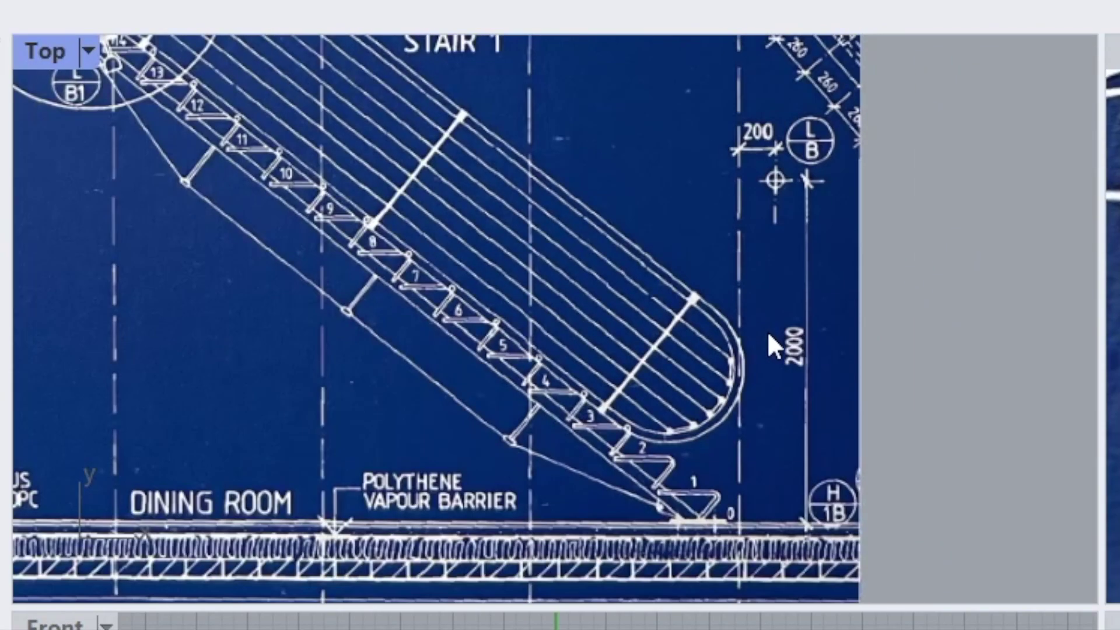
scroll(800, 245, down, 3)
scroll(818, 372, up, 3)
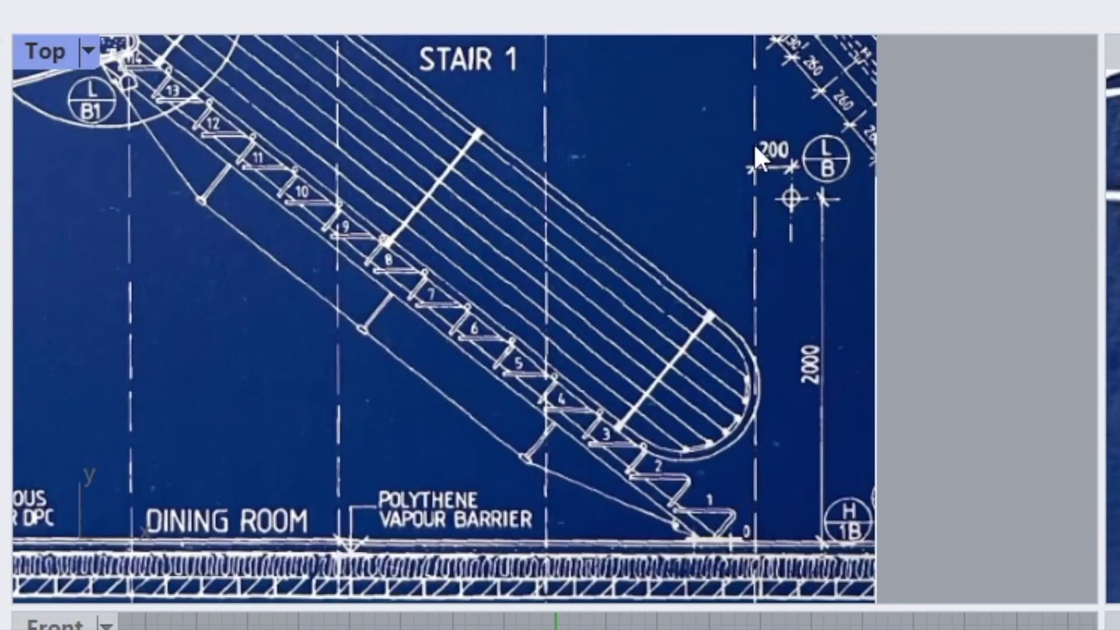
scroll(770, 305, down, 2)
scroll(852, 427, up, 2)
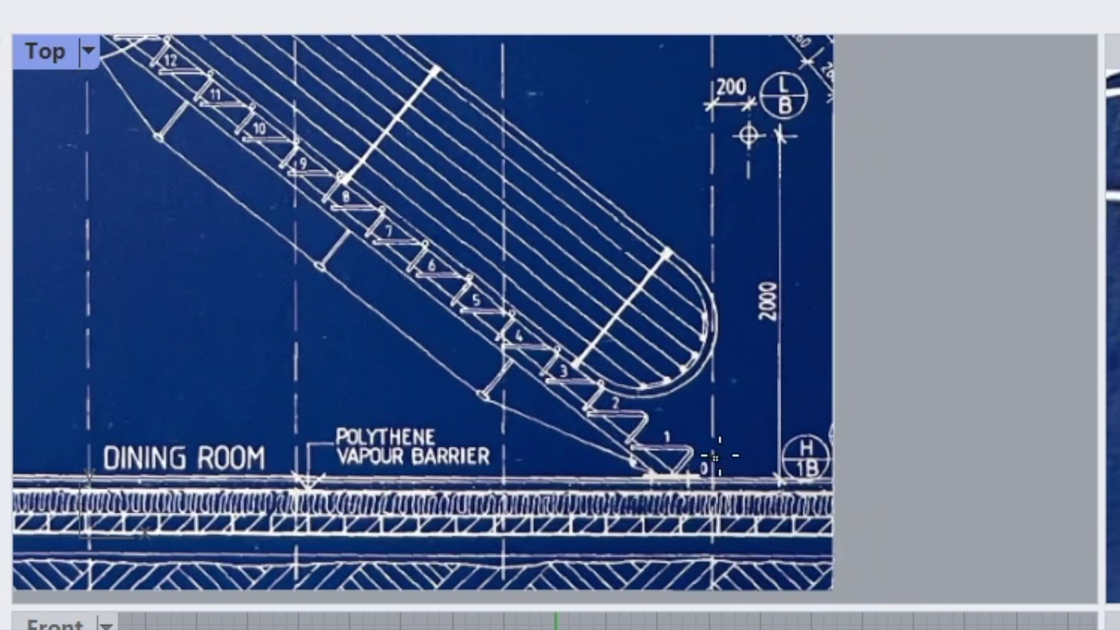
scroll(762, 490, up, 2)
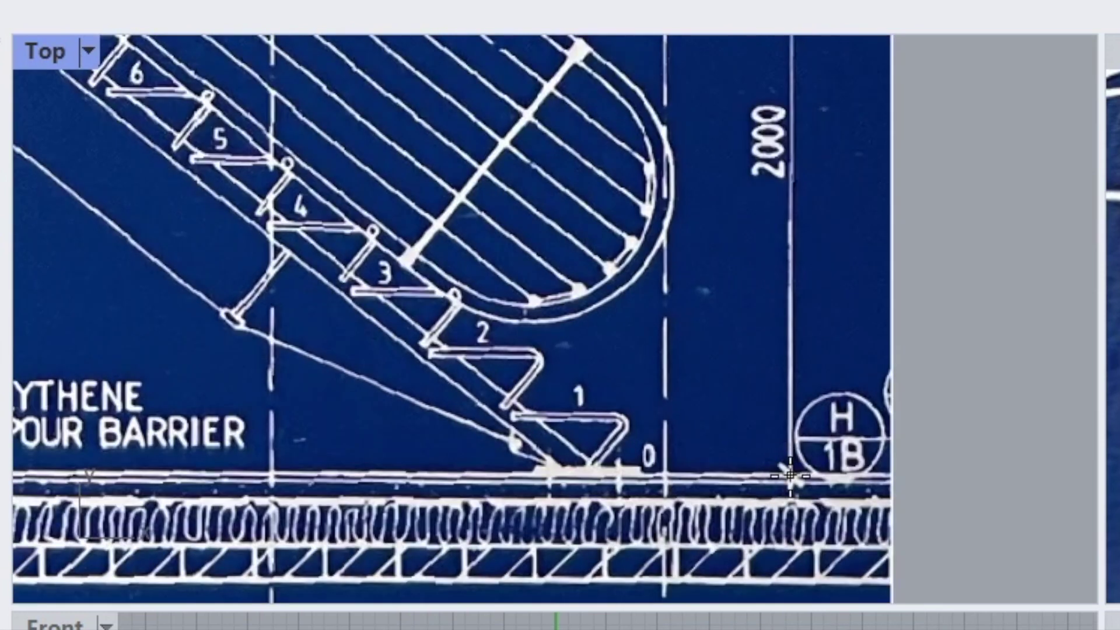
scroll(789, 485, down, 2)
scroll(766, 153, up, 2)
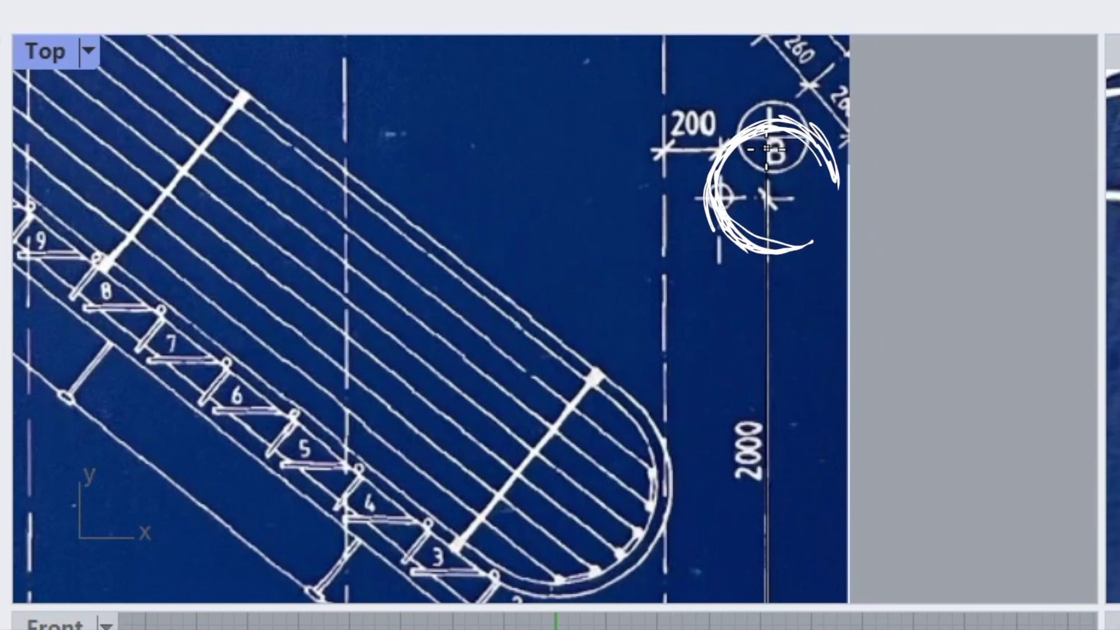
scroll(909, 304, down, 1)
scroll(909, 304, down, 4)
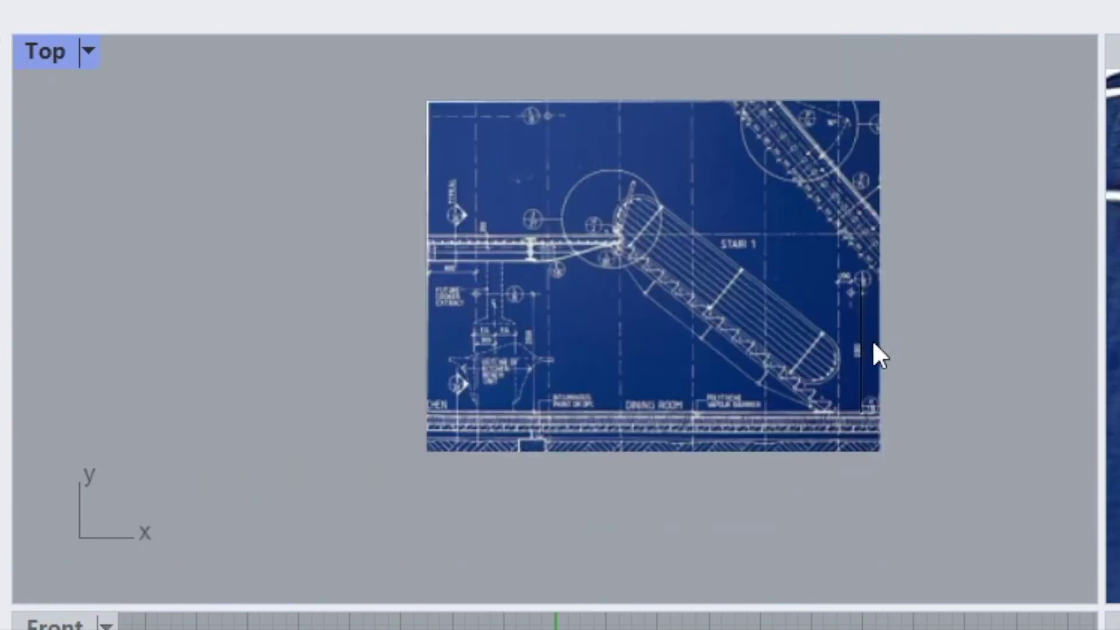
Step: Scale the stair picture and reference line together from the line's lower end, using its full length as reference and 2000mm as the new length
drag(915, 528, 349, 99)
scroll(668, 317, up, 3)
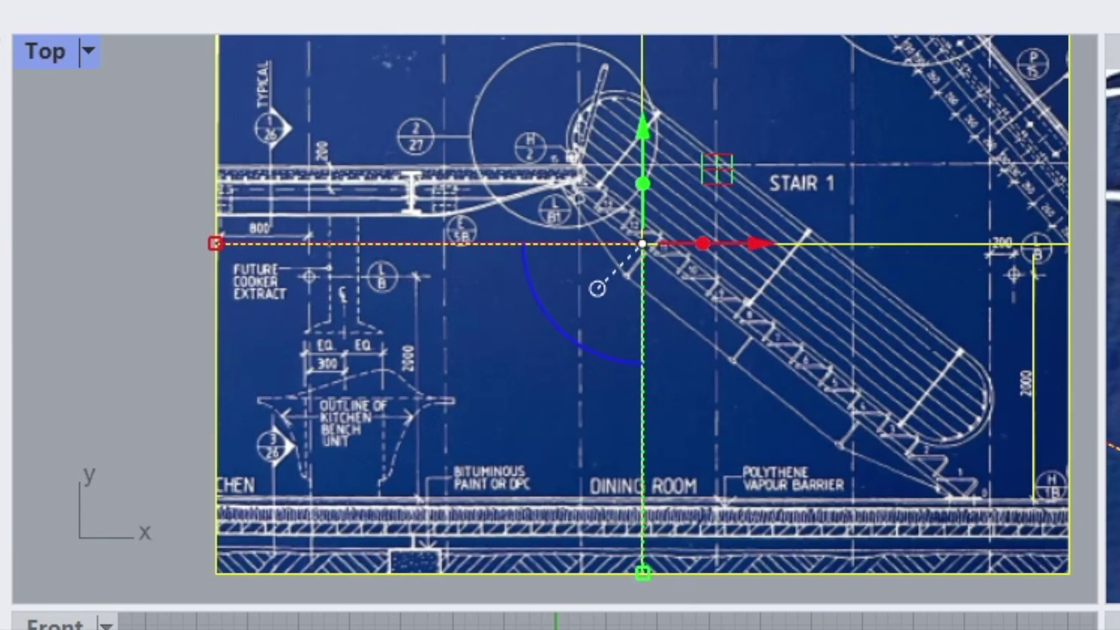
text(scale)
key(Return)
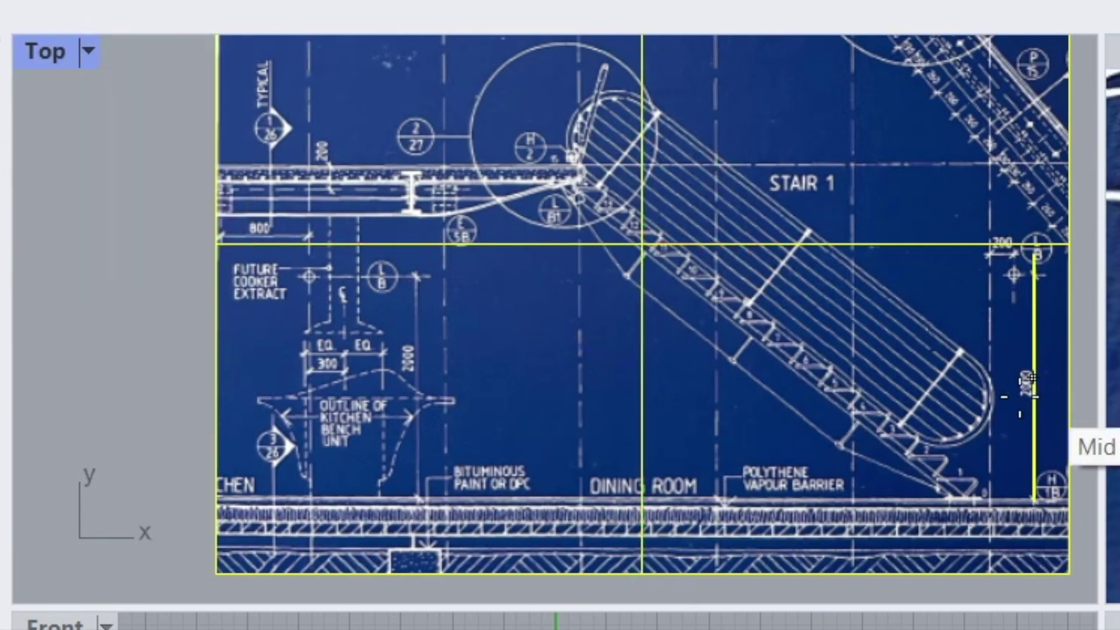
scroll(998, 468, up, 2)
scroll(999, 468, right, 5)
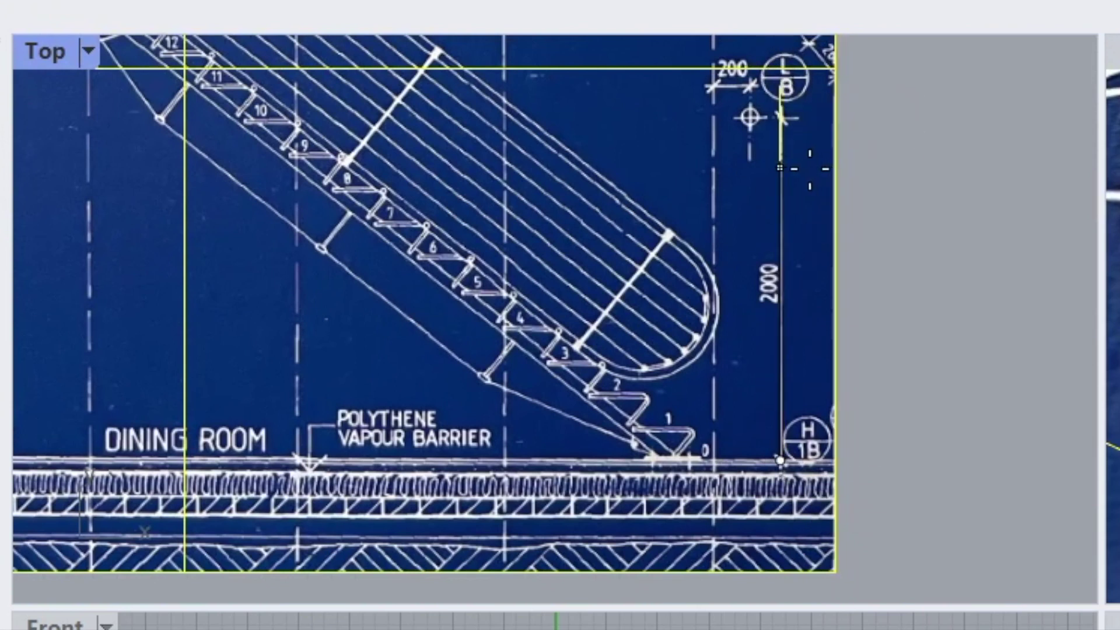
click(781, 87)
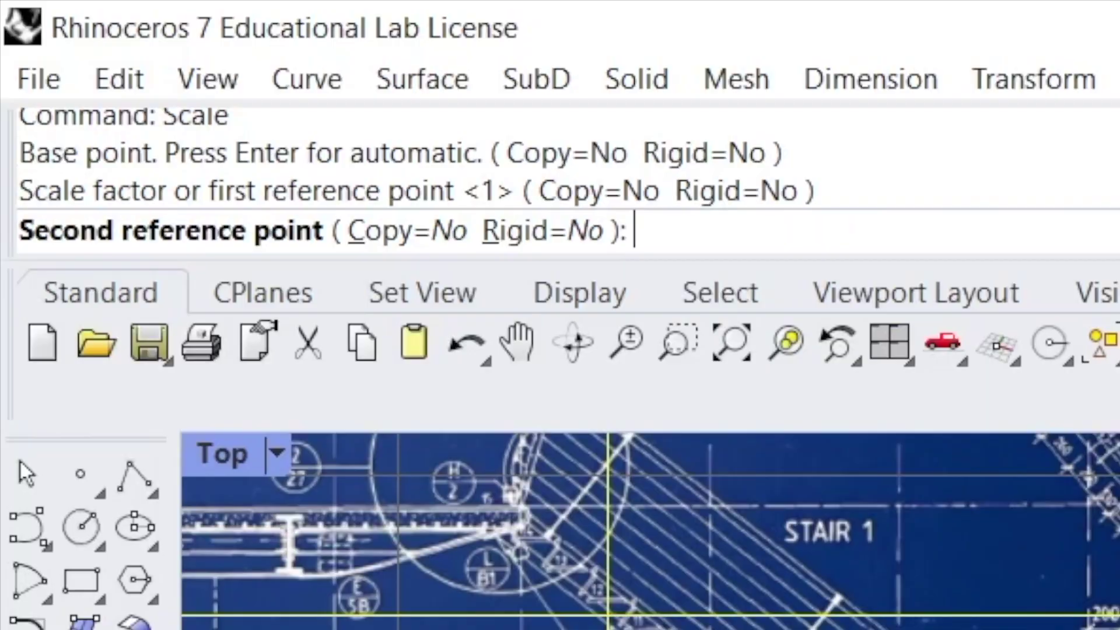
text(2000)
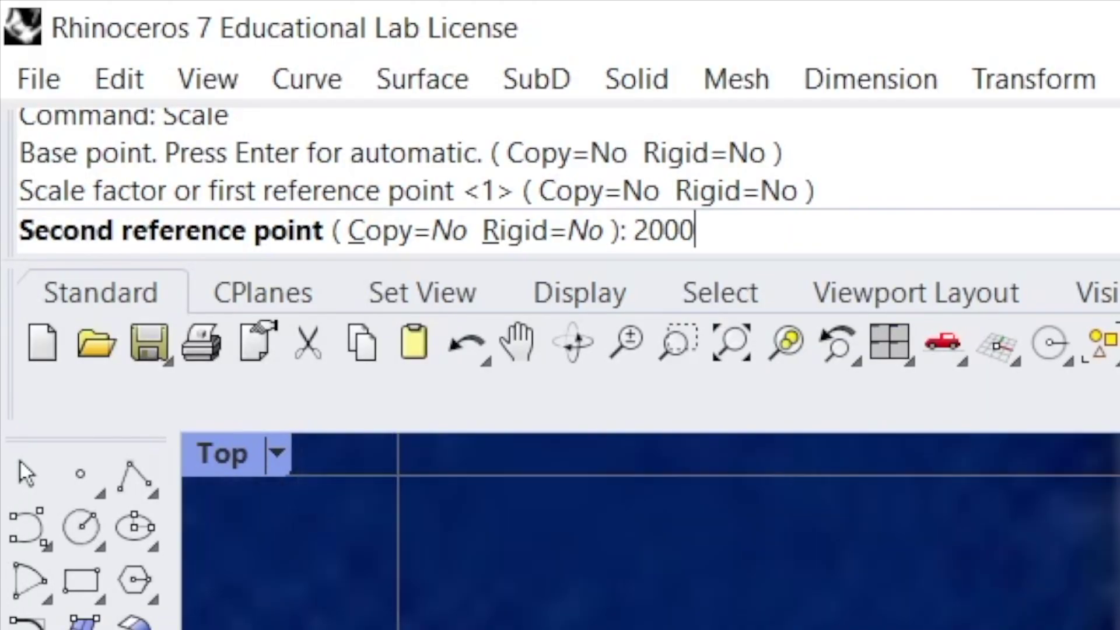
text(mm)
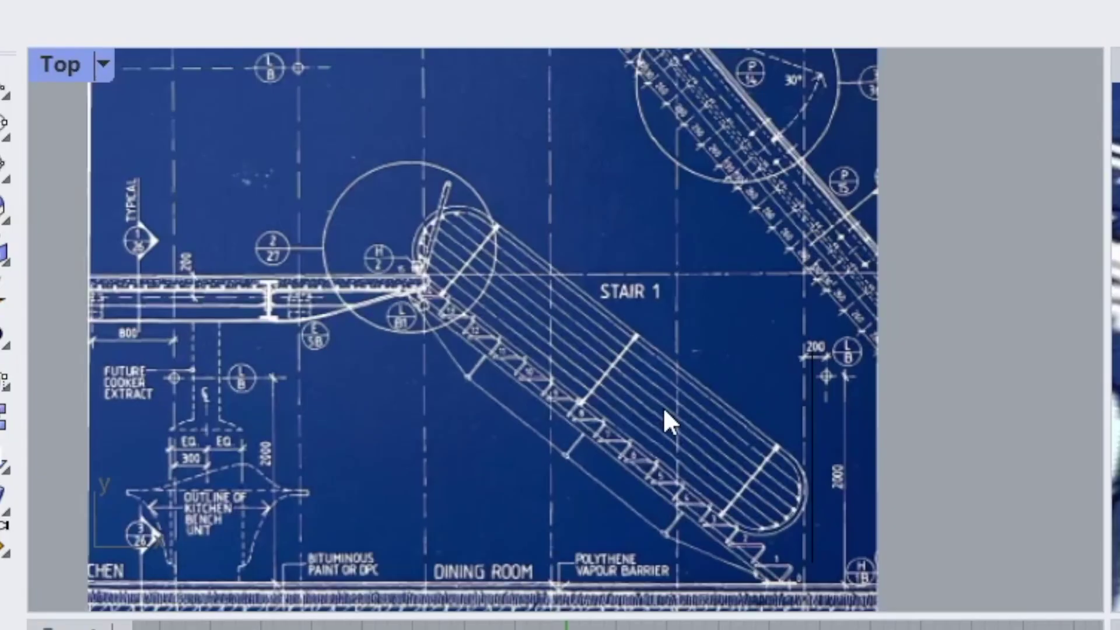
key(Return)
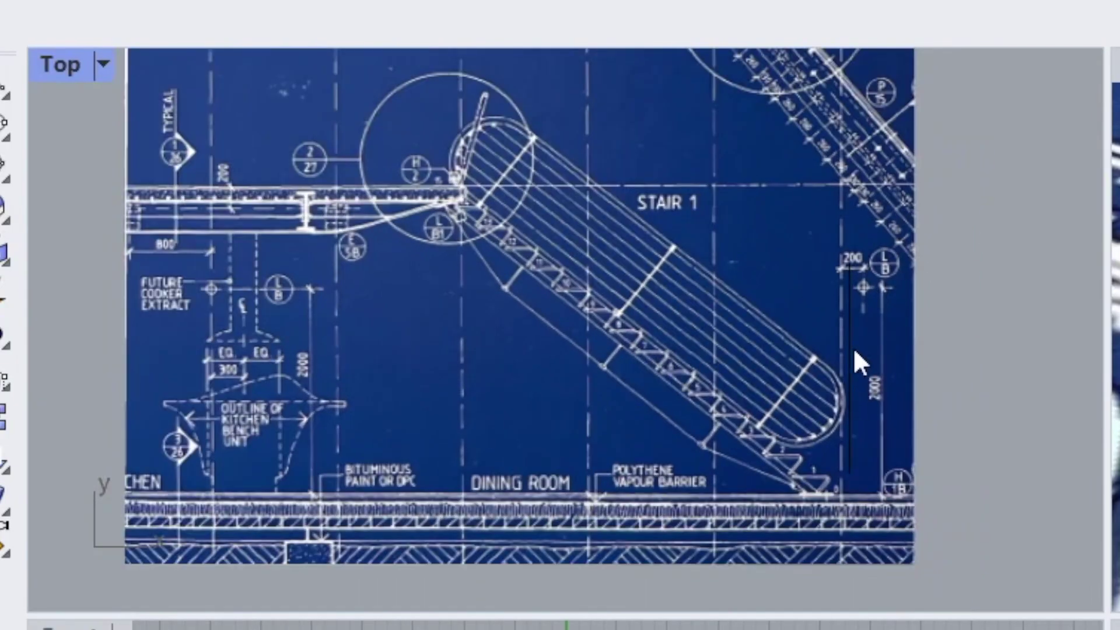
Step: Delete the reference line from the picture and inspect the rescaled stair drawing on the 30x30 layout
click(852, 347)
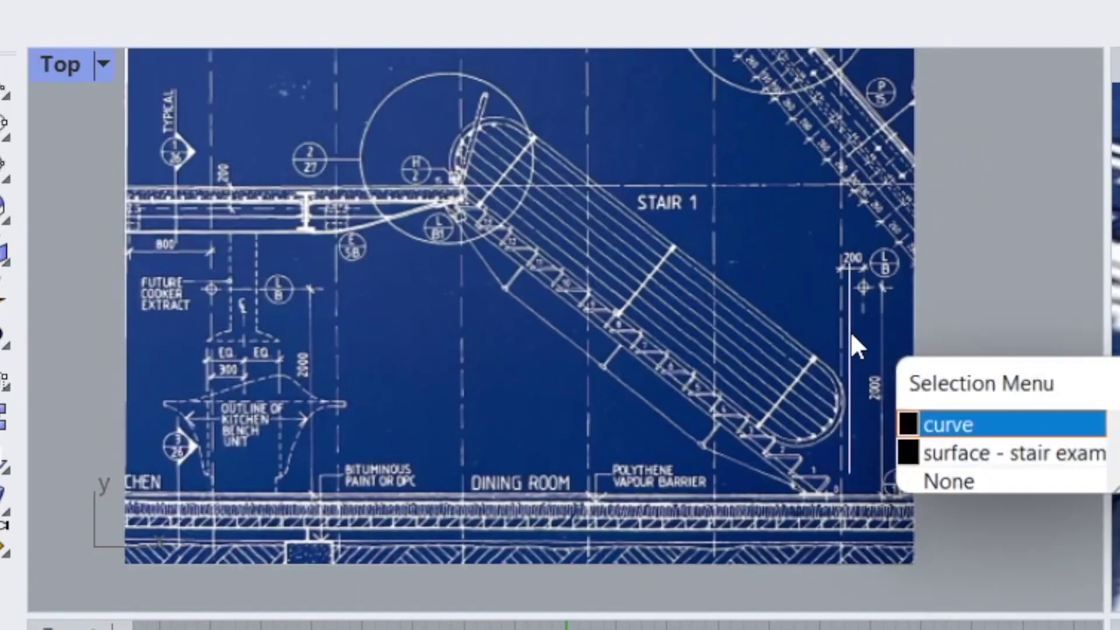
key(Return)
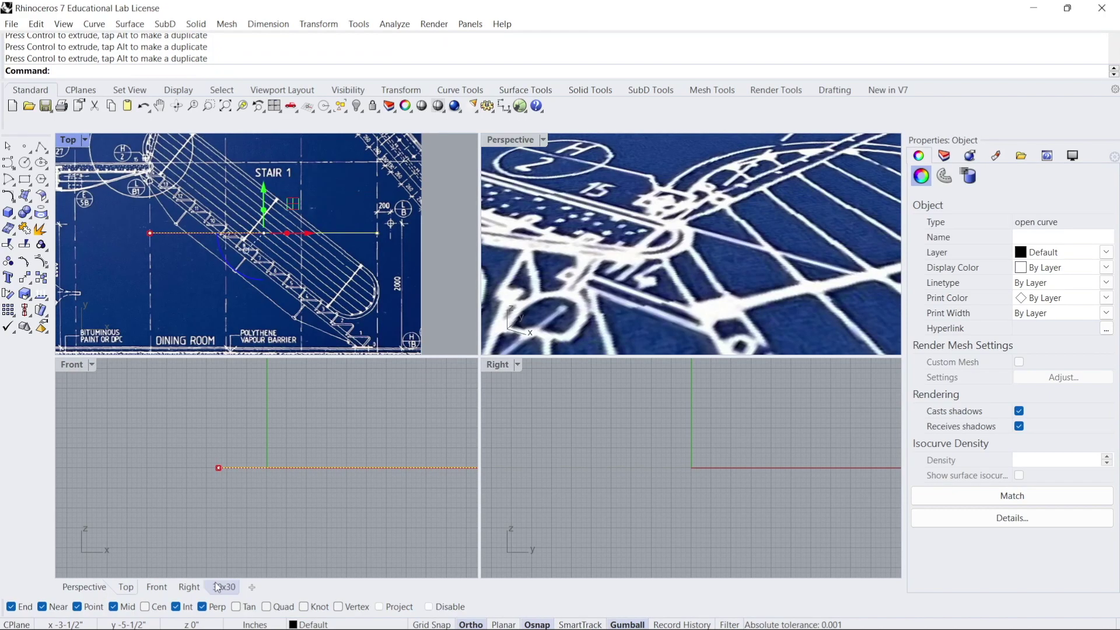
click(222, 587)
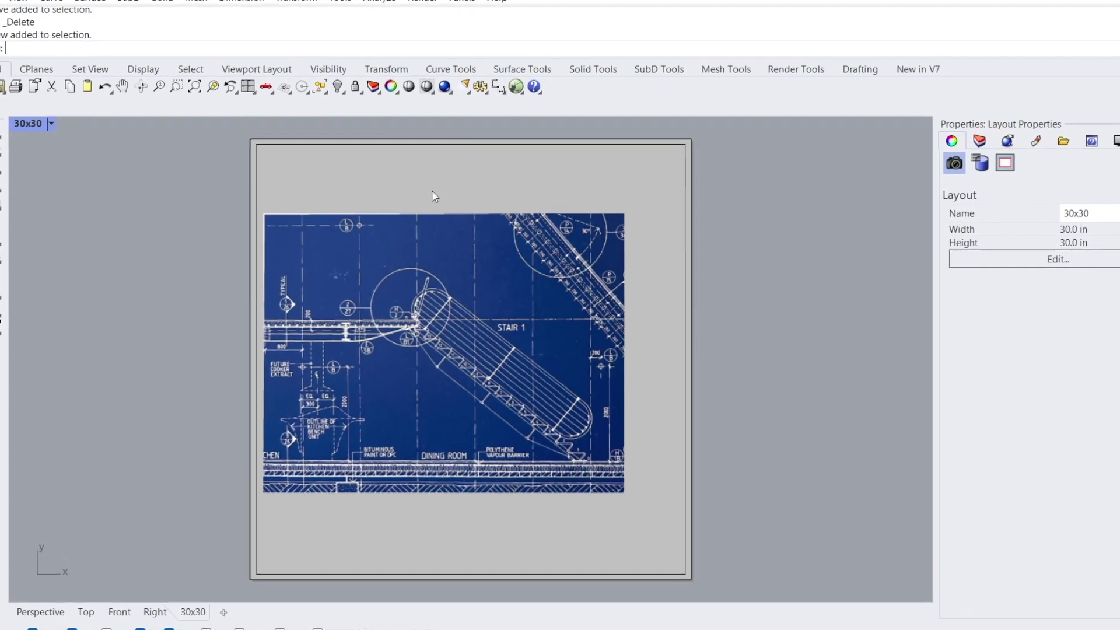
scroll(621, 453, up, 5)
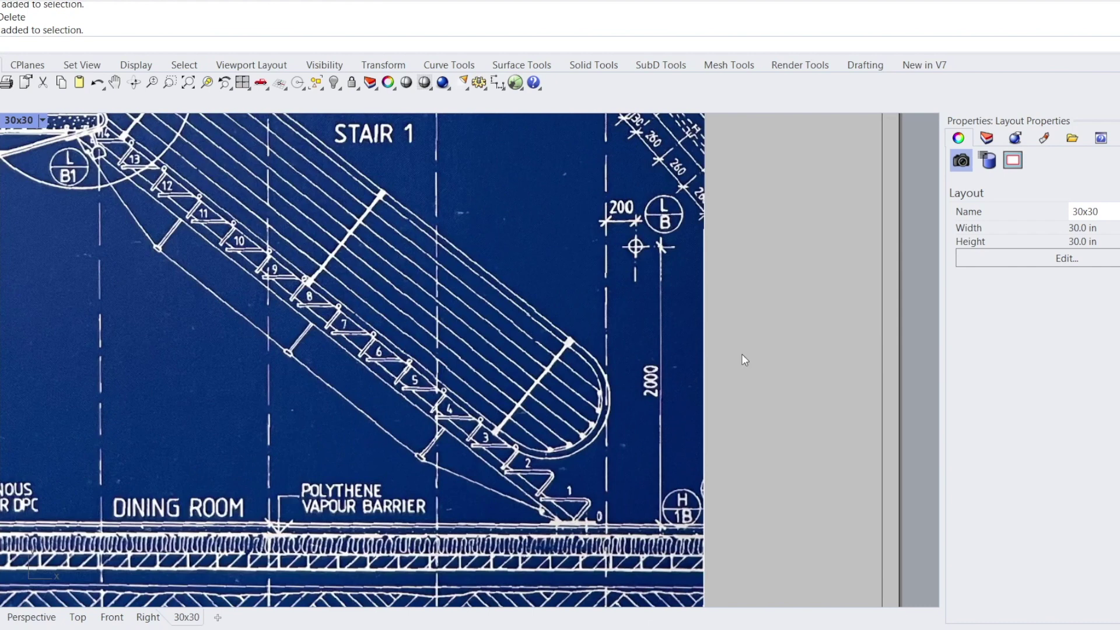
scroll(659, 350, down, 2)
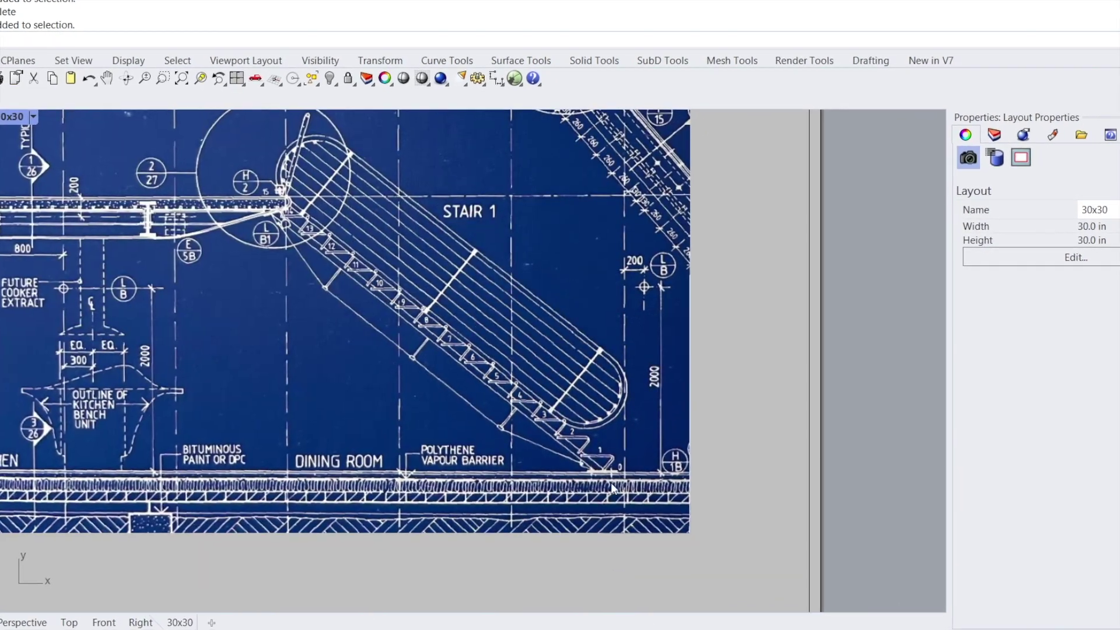